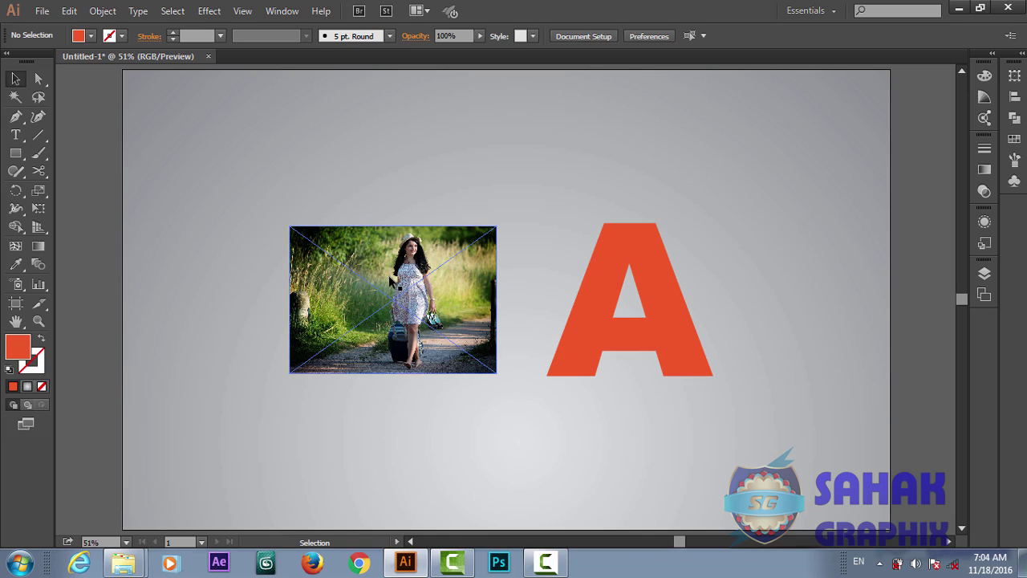
# - Reflect a copy of the woman photo across the horizontal axis and move it beneath the original
pyautogui.rightClick(391, 278)
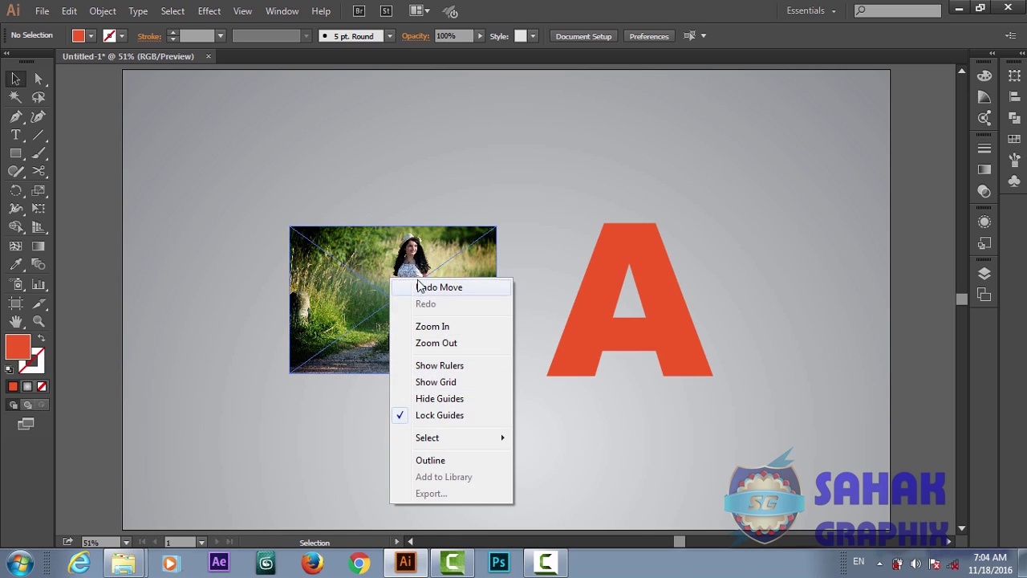
pyautogui.click(384, 270)
pyautogui.rightClick(384, 270)
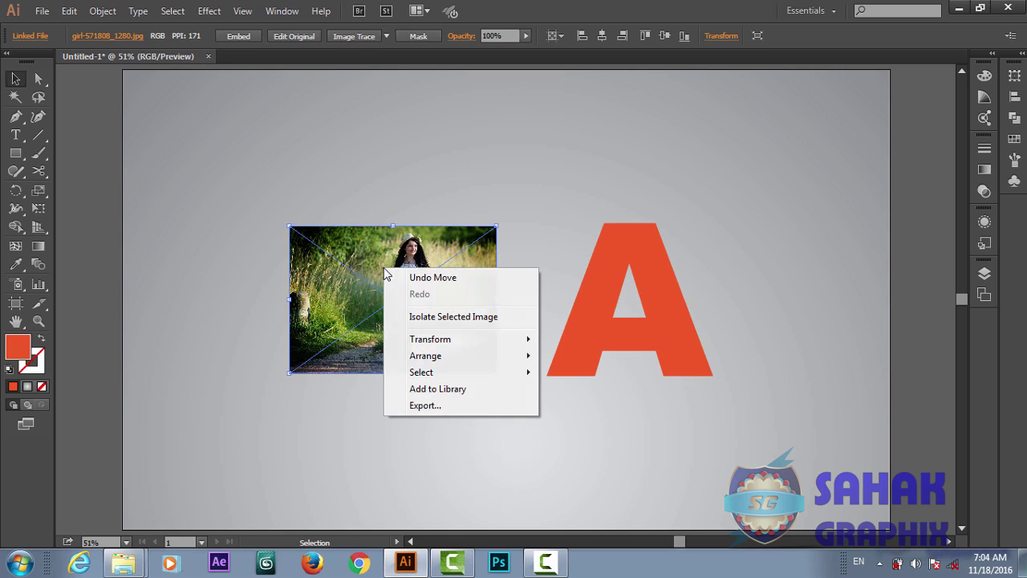
pyautogui.moveTo(431, 339)
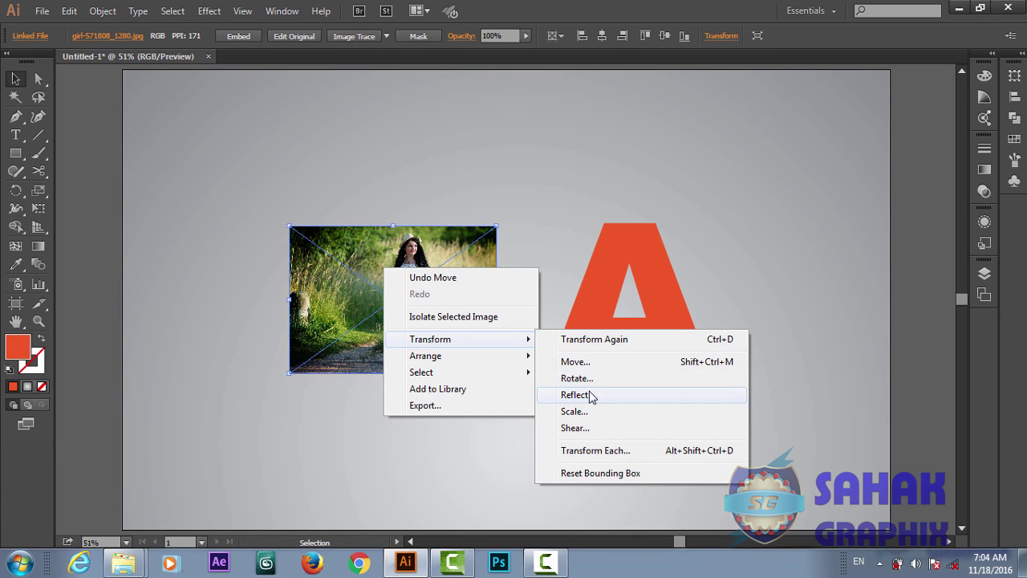
pyautogui.click(590, 393)
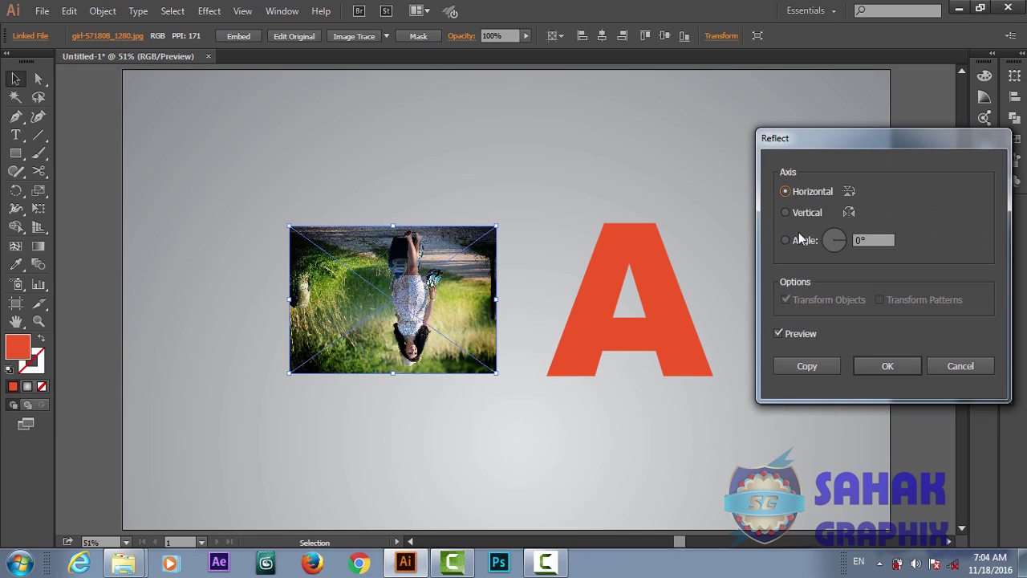
pyautogui.click(799, 366)
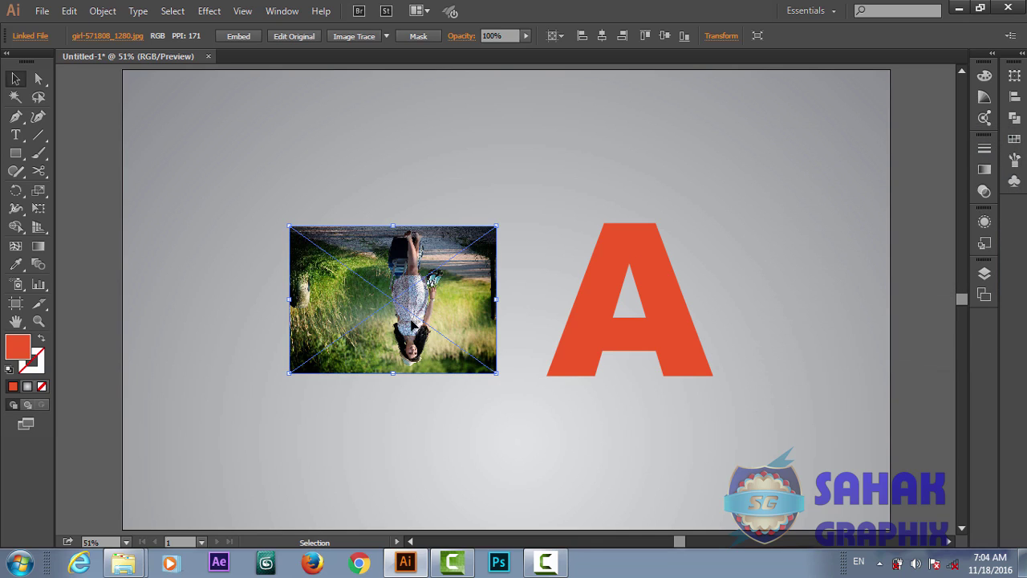
pyautogui.moveTo(411, 323); pyautogui.dragTo(413, 473)
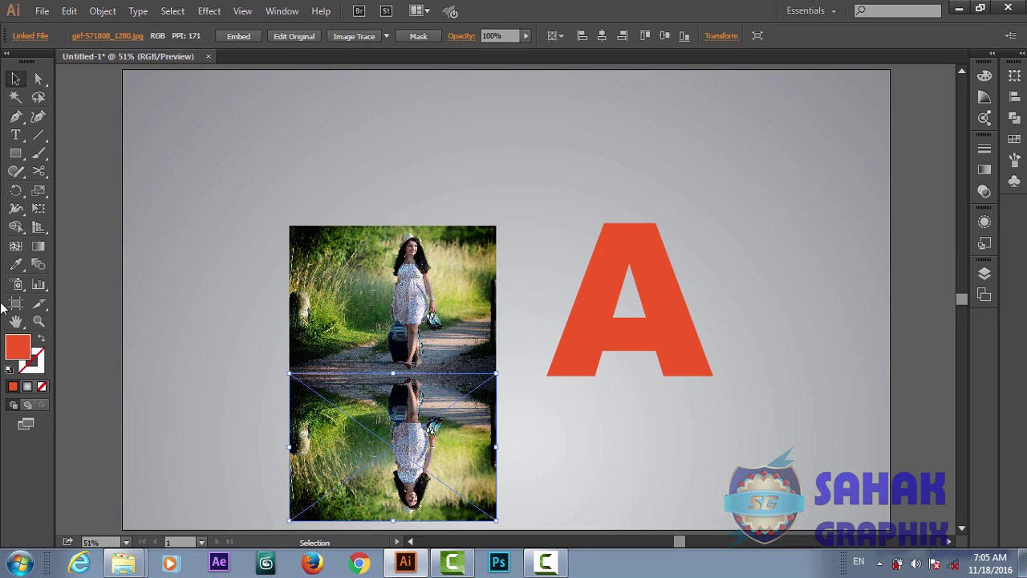
# - Draw a rectangle over the reflected photo and fill it with the White, Black linear gradient
pyautogui.click(19, 160)
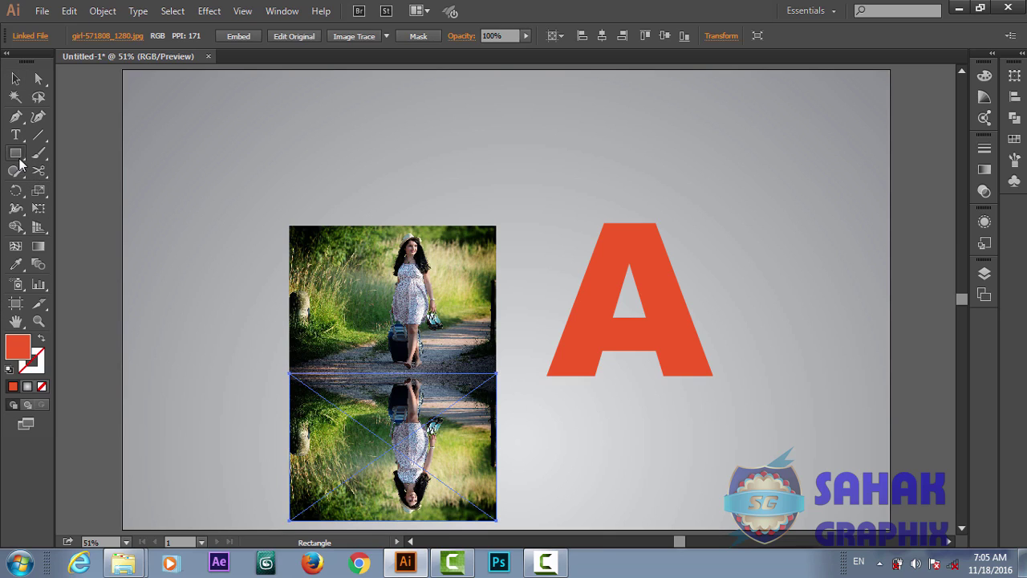
pyautogui.moveTo(276, 360); pyautogui.dragTo(501, 528)
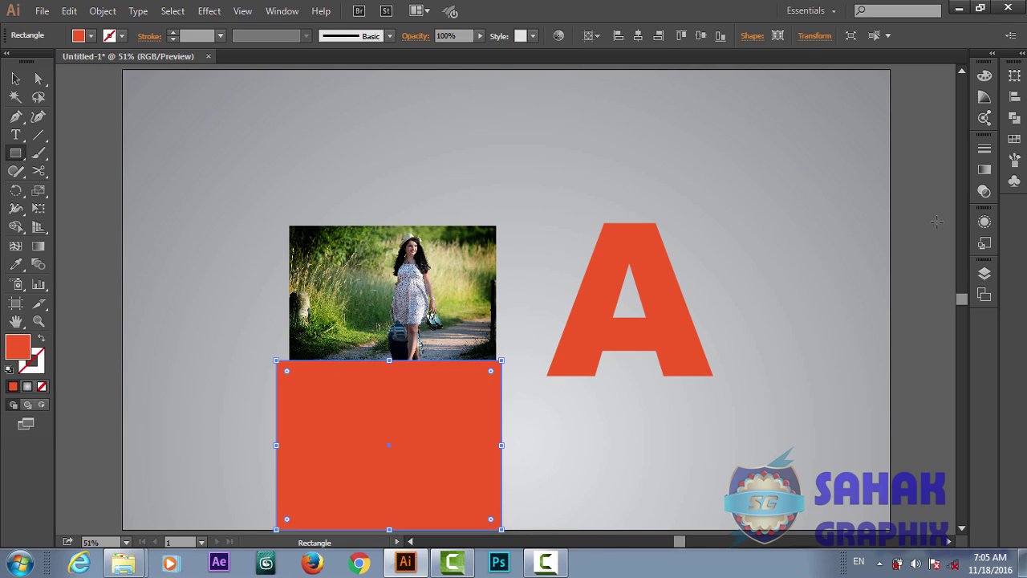
pyautogui.click(984, 192)
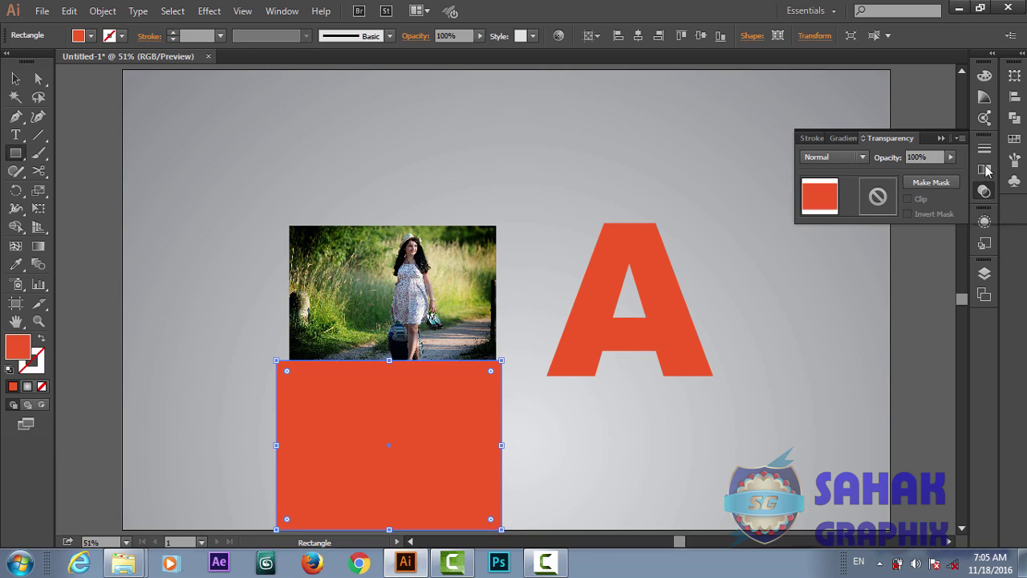
pyautogui.click(985, 169)
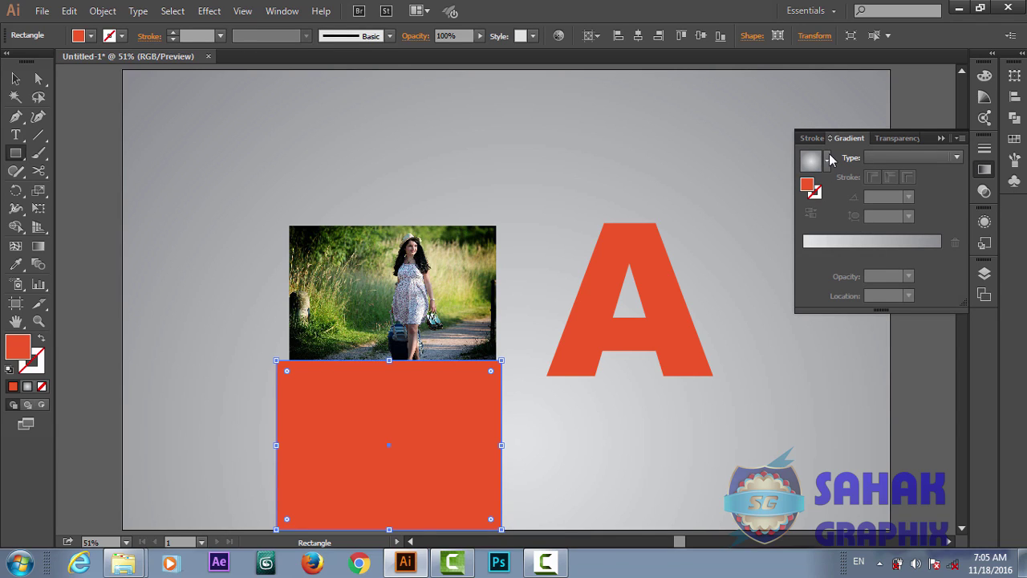
pyautogui.click(829, 159)
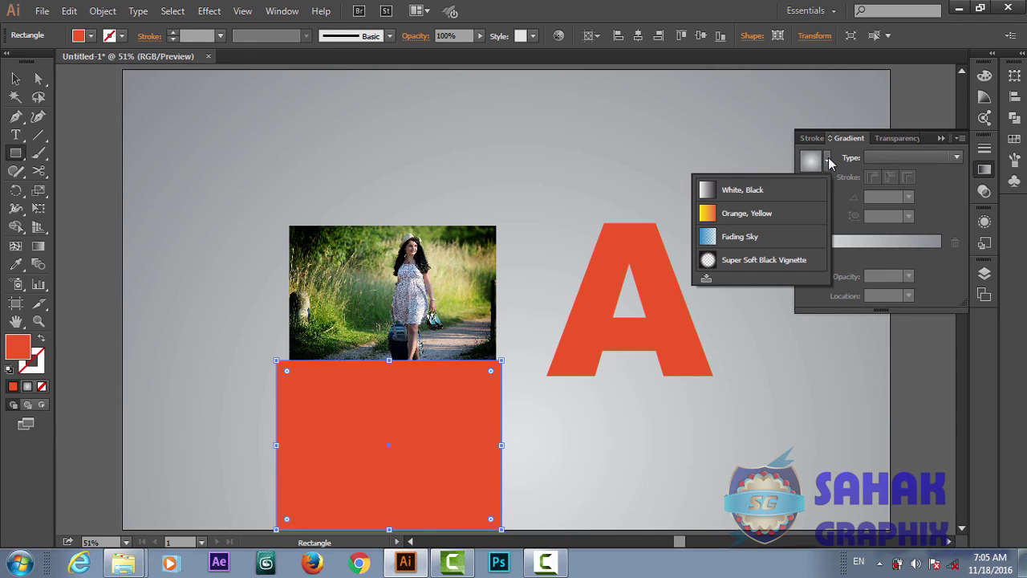
pyautogui.click(728, 192)
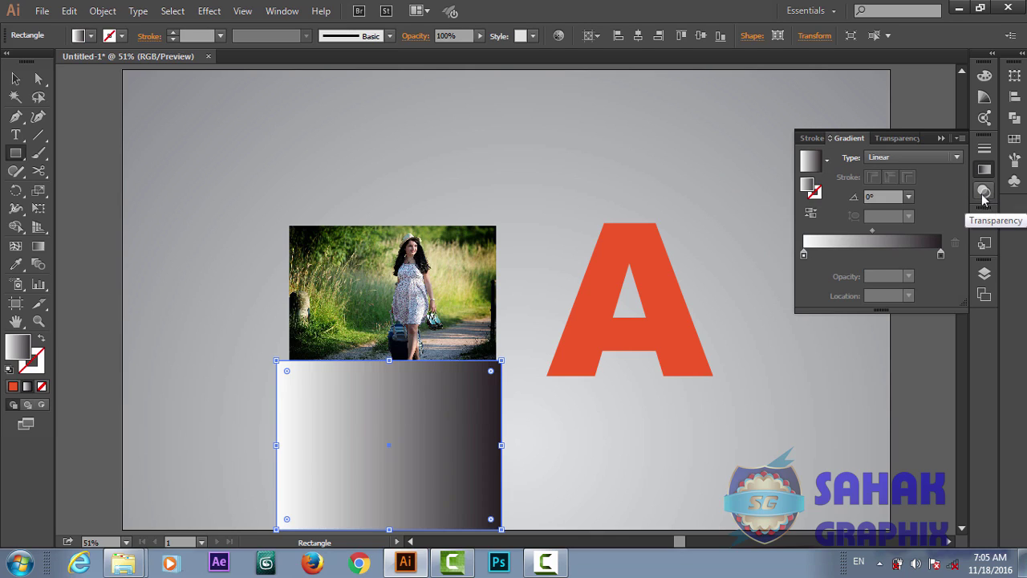
# - Select both the gradient rectangle and the flipped photo, then apply Make Mask in Transparency
pyautogui.press('v')
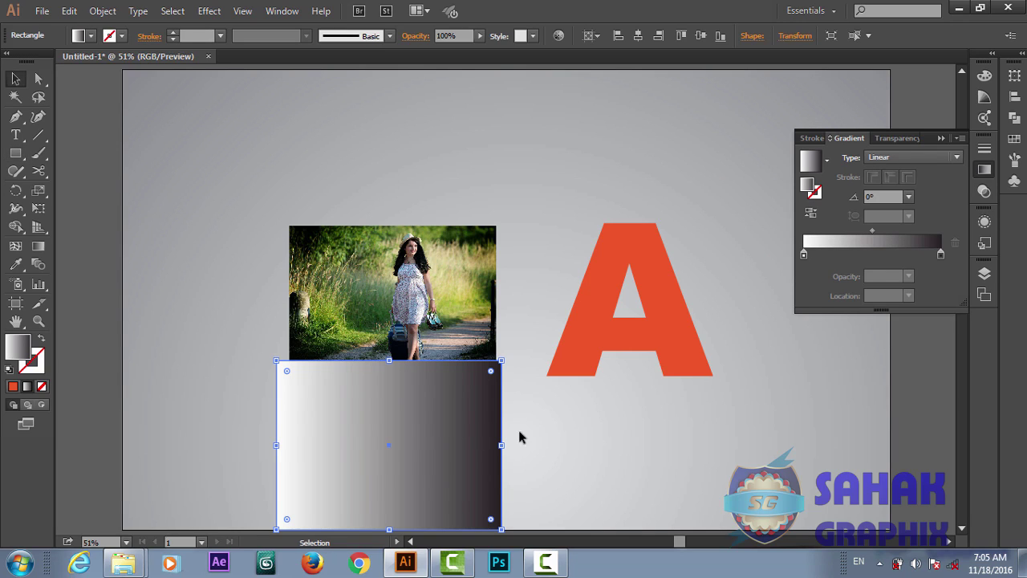
pyautogui.moveTo(534, 433); pyautogui.dragTo(316, 463)
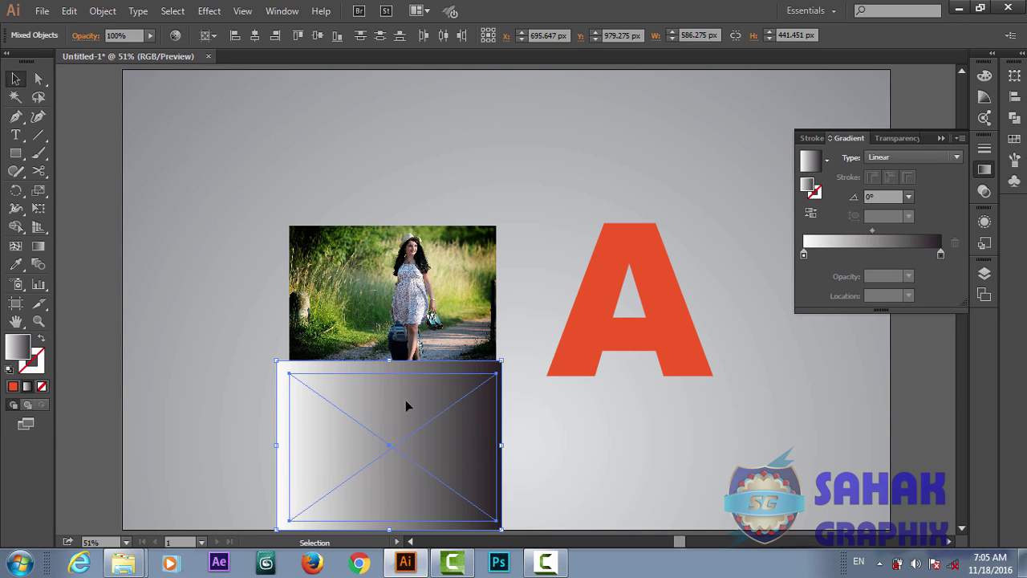
pyautogui.click(983, 191)
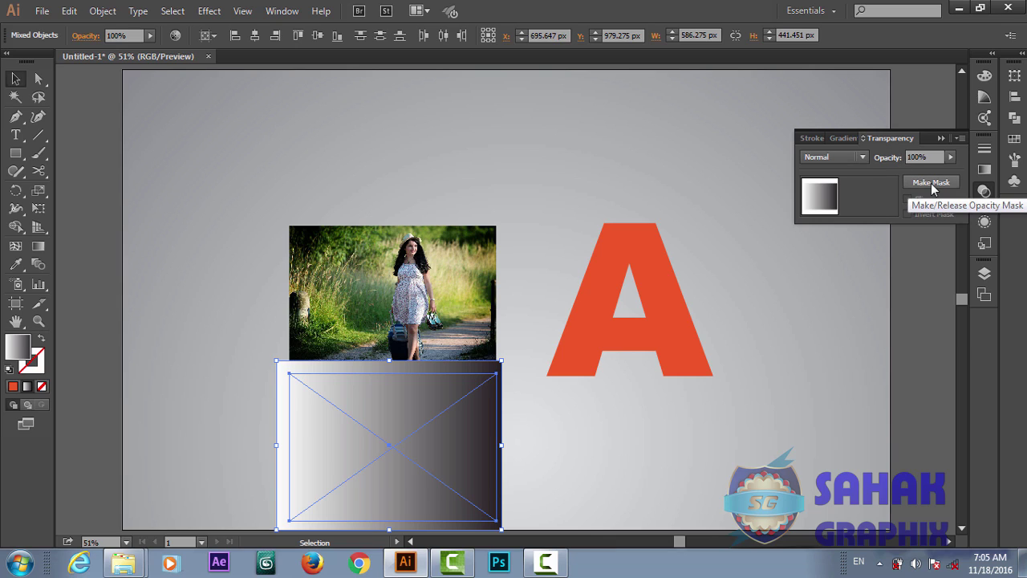
pyautogui.click(931, 183)
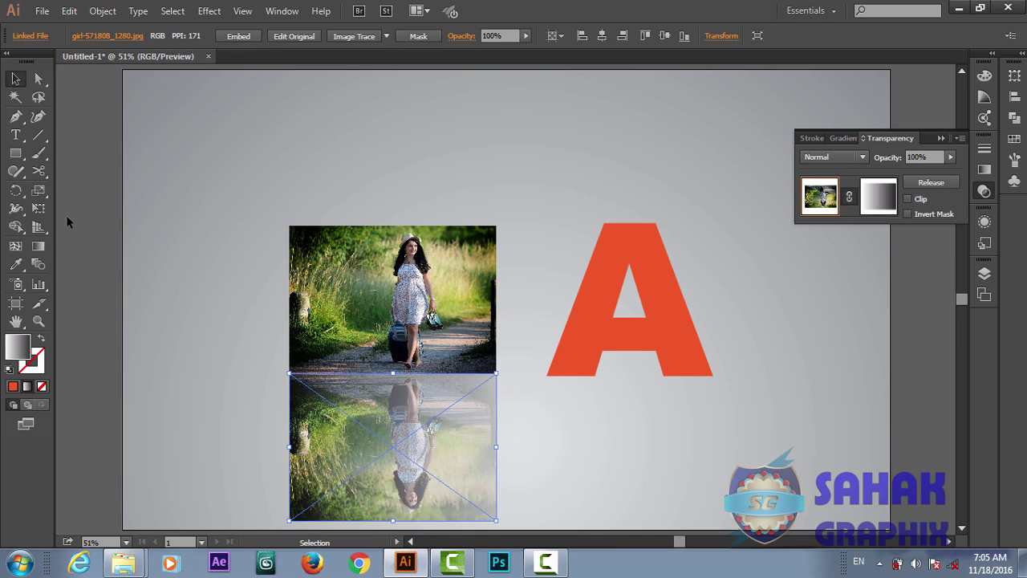
# - Edit the opacity mask so its gradient runs vertically upward, and invert the mask
pyautogui.click(37, 245)
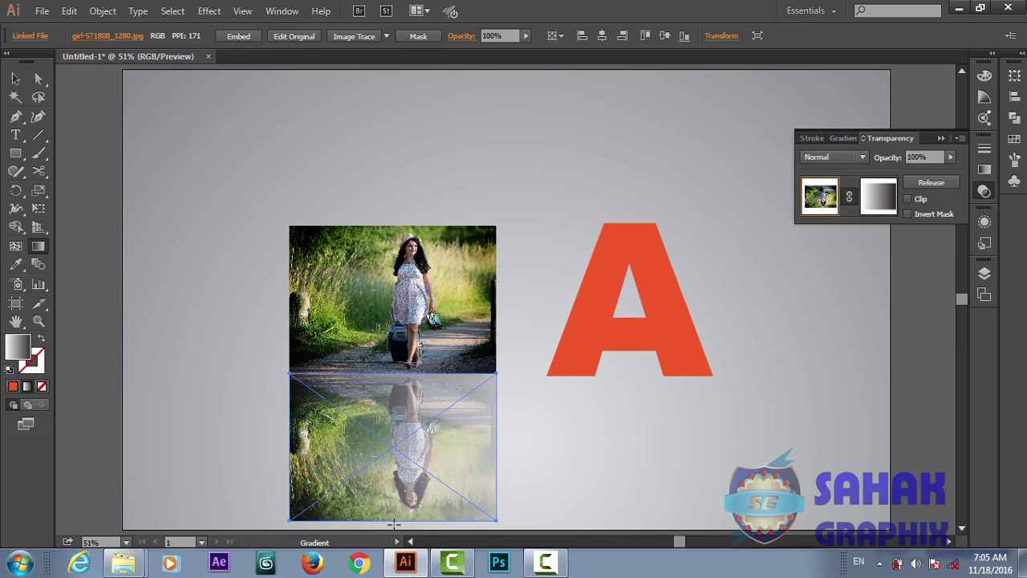
pyautogui.moveTo(393, 523)
pyautogui.mouseDown()
pyautogui.moveTo(393, 366)
pyautogui.moveTo(405, 369)
pyautogui.mouseUp()
pyautogui.click(872, 201)
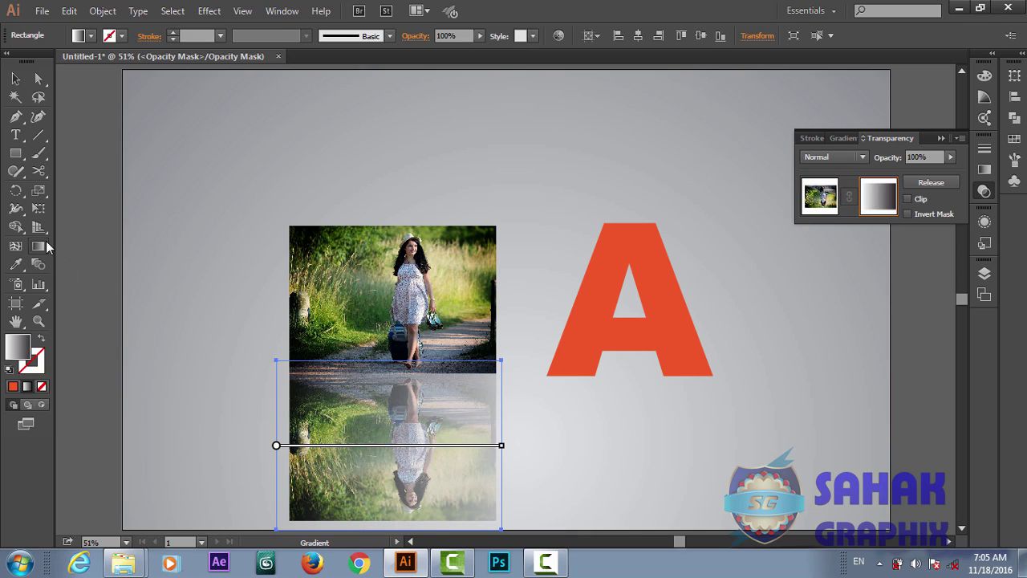
pyautogui.click(44, 247)
pyautogui.moveTo(393, 526)
pyautogui.mouseDown()
pyautogui.moveTo(401, 377)
pyautogui.moveTo(393, 335)
pyautogui.mouseUp()
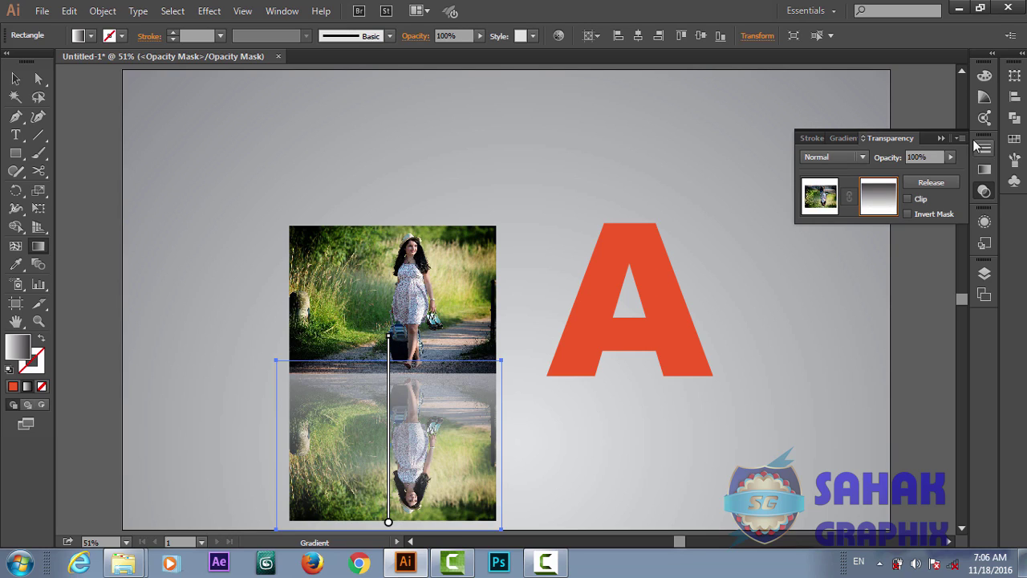
pyautogui.click(907, 215)
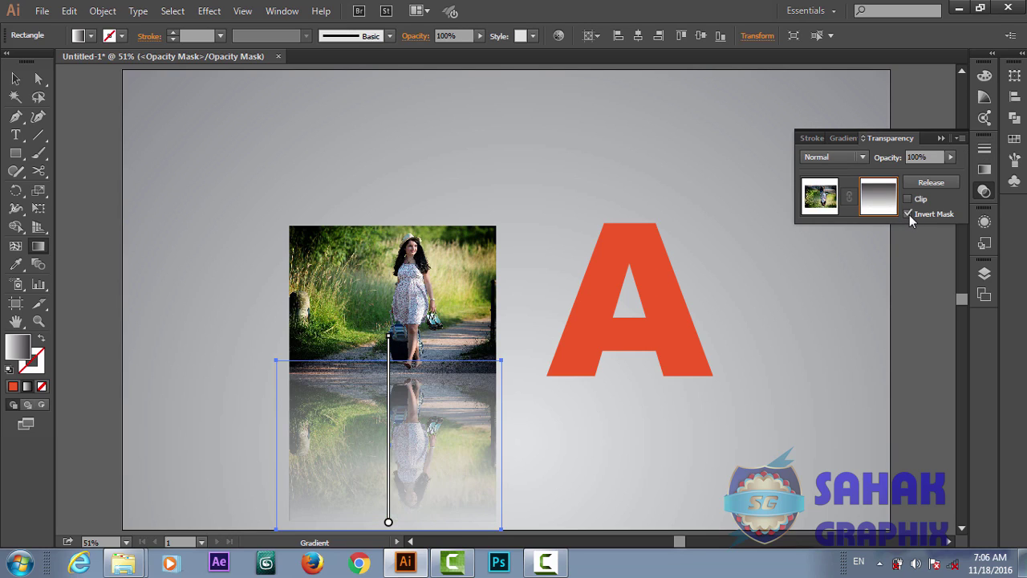
pyautogui.moveTo(389, 521)
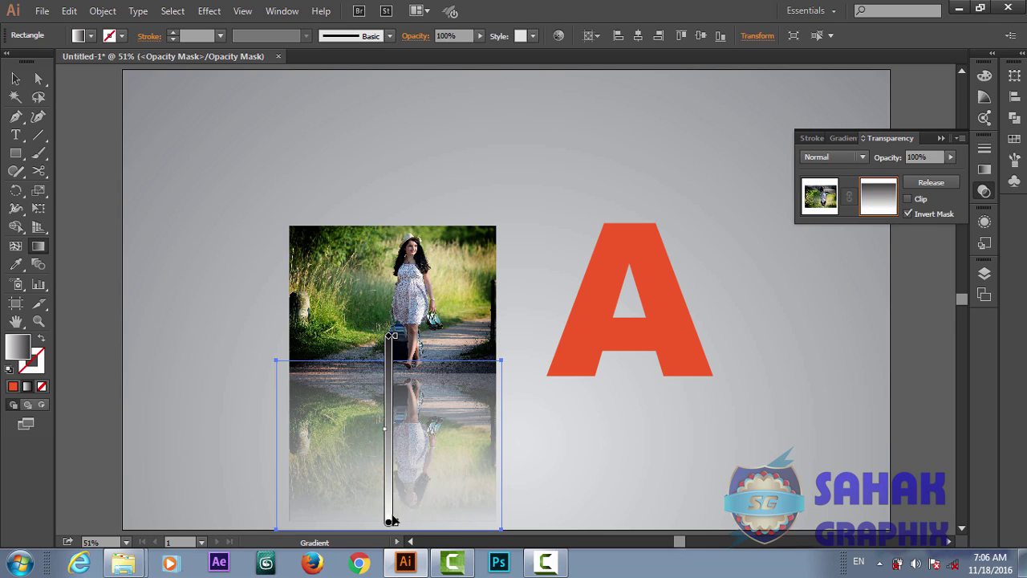
# - Enable Clip on the mask and fine-tune the gradient to set where the fade ends
pyautogui.moveTo(394, 523); pyautogui.dragTo(395, 474)
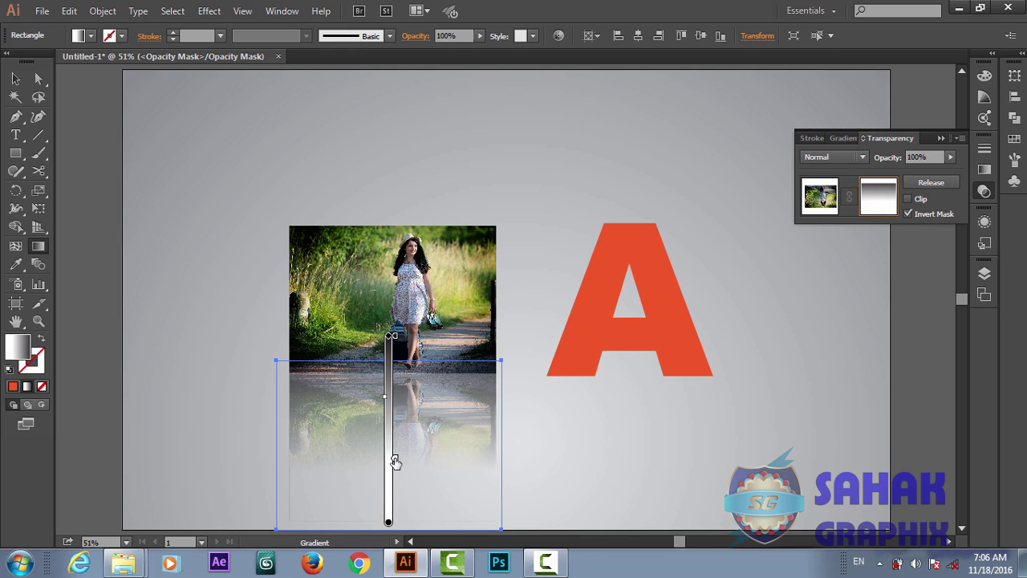
pyautogui.moveTo(396, 475); pyautogui.dragTo(394, 469)
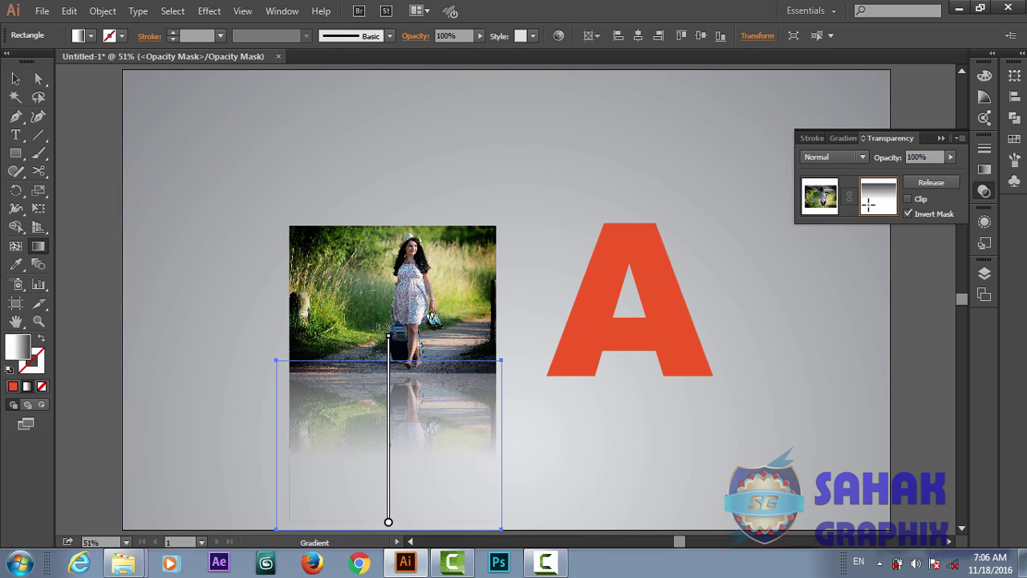
pyautogui.click(908, 199)
pyautogui.moveTo(389, 433)
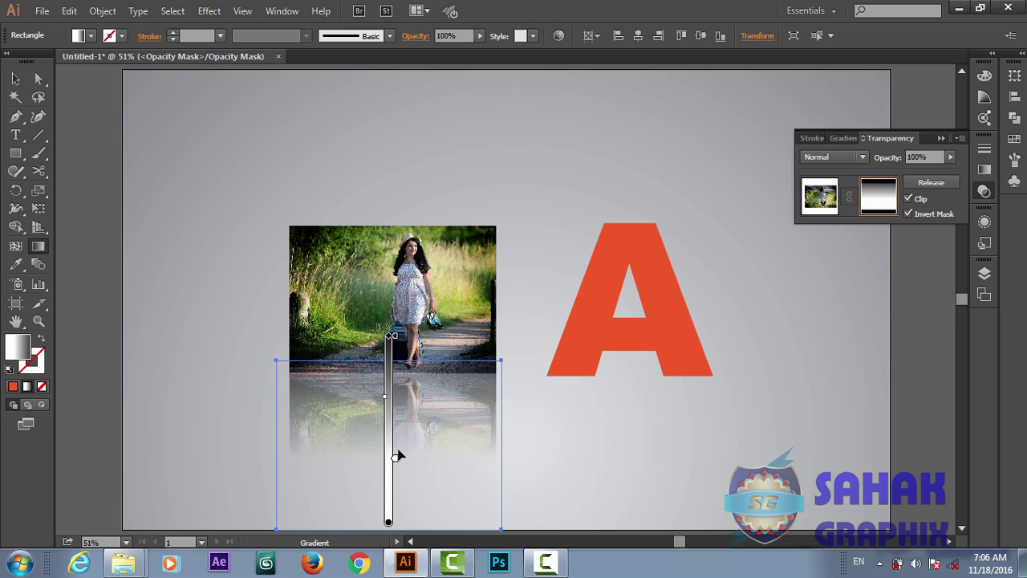
pyautogui.moveTo(394, 457); pyautogui.dragTo(394, 475)
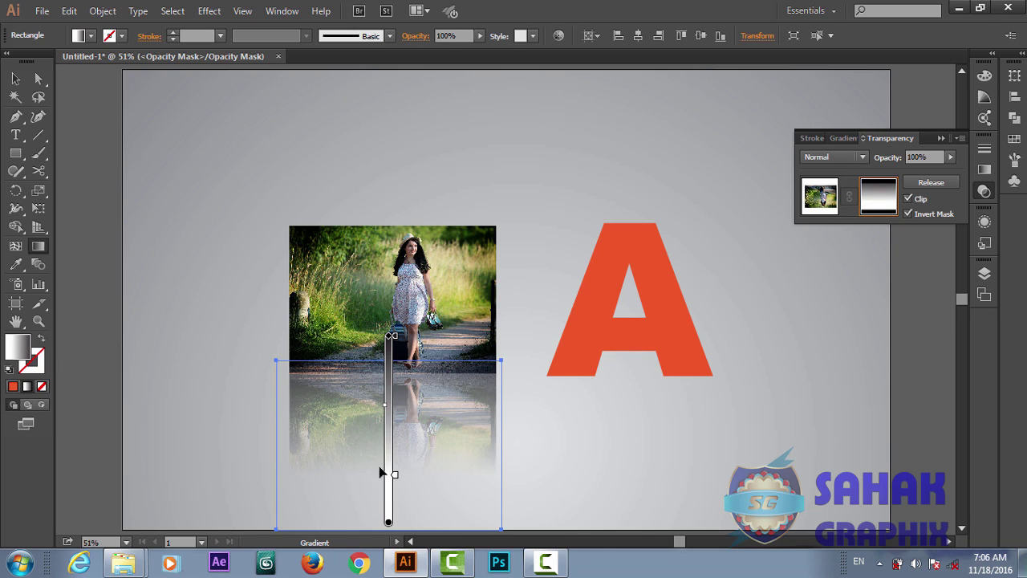
pyautogui.moveTo(389, 419); pyautogui.dragTo(389, 396)
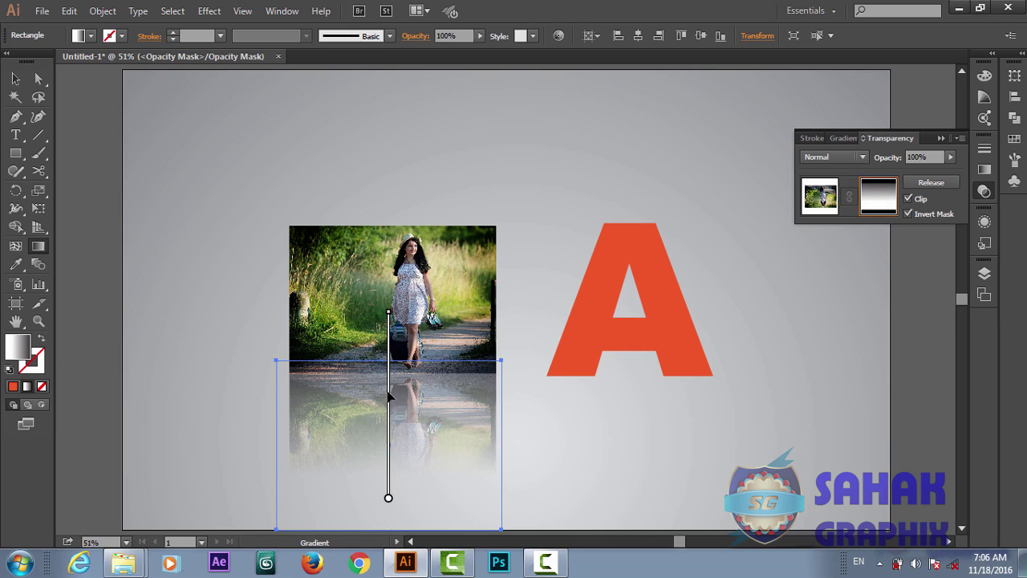
pyautogui.moveTo(388, 438); pyautogui.dragTo(387, 453)
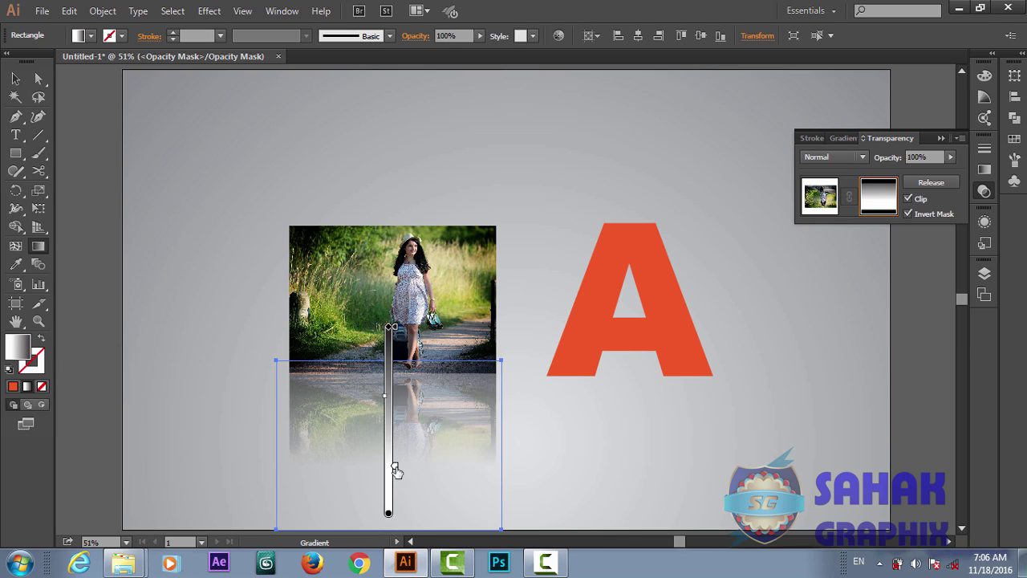
pyautogui.moveTo(396, 473); pyautogui.dragTo(395, 459)
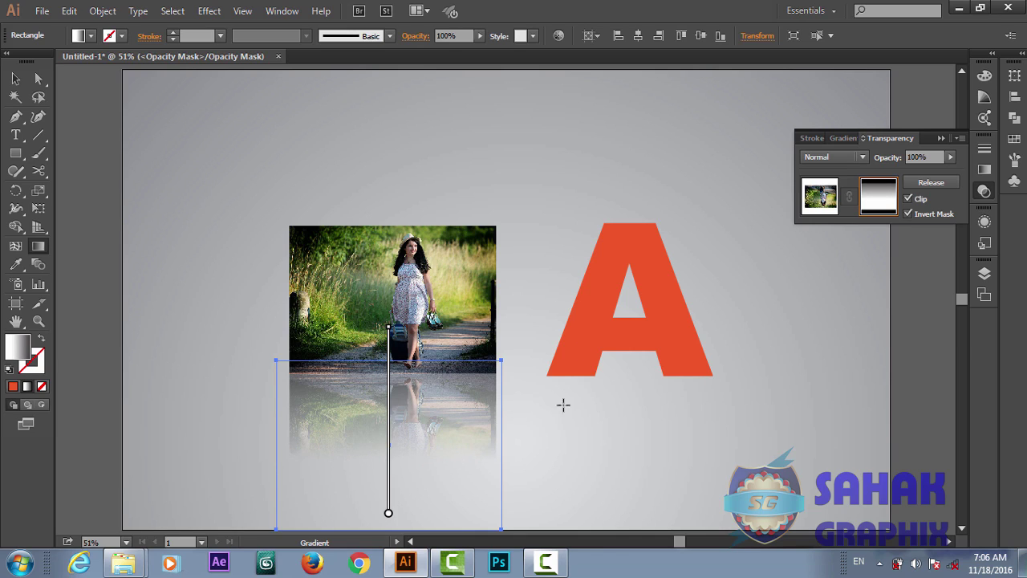
# - Leave mask editing and lower the reflected photo's opacity to 61%
pyautogui.click(826, 195)
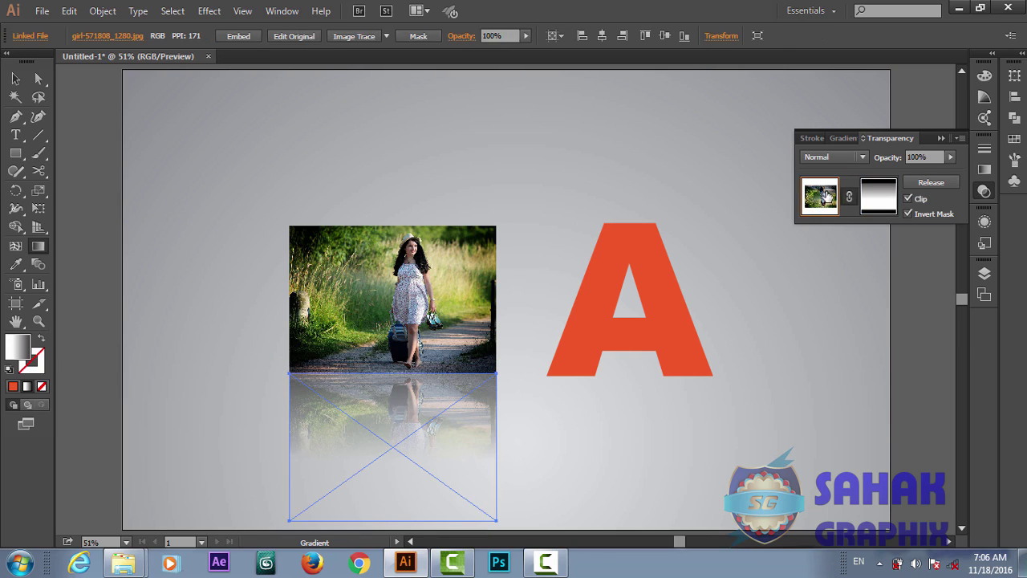
pyautogui.click(950, 157)
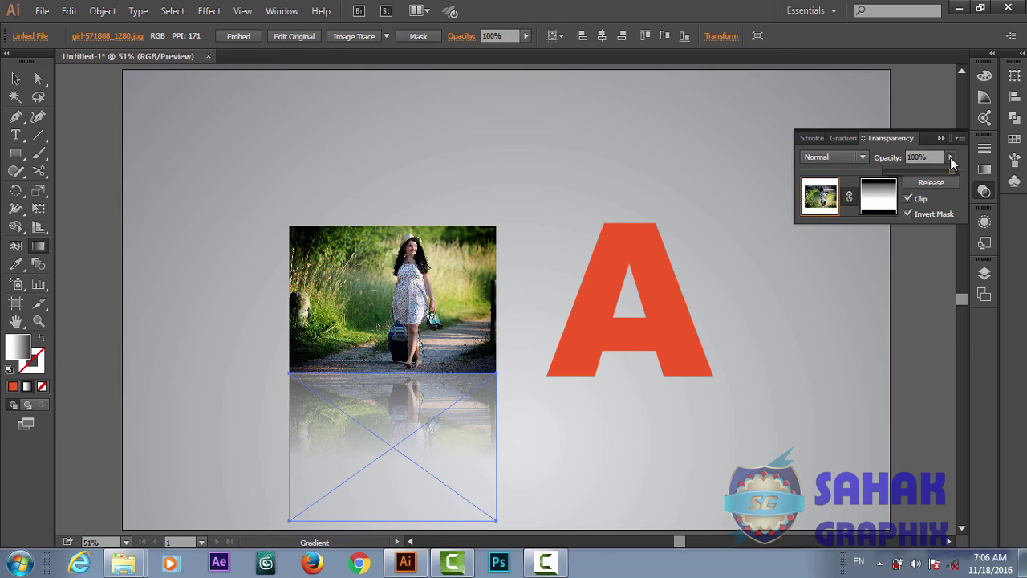
pyautogui.moveTo(951, 171); pyautogui.dragTo(927, 171)
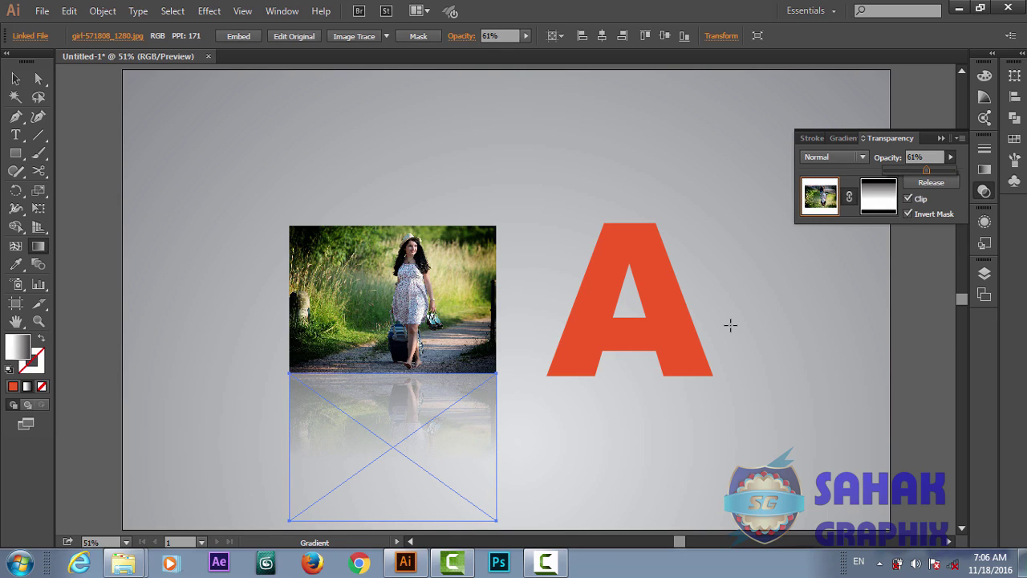
pyautogui.press('Return')
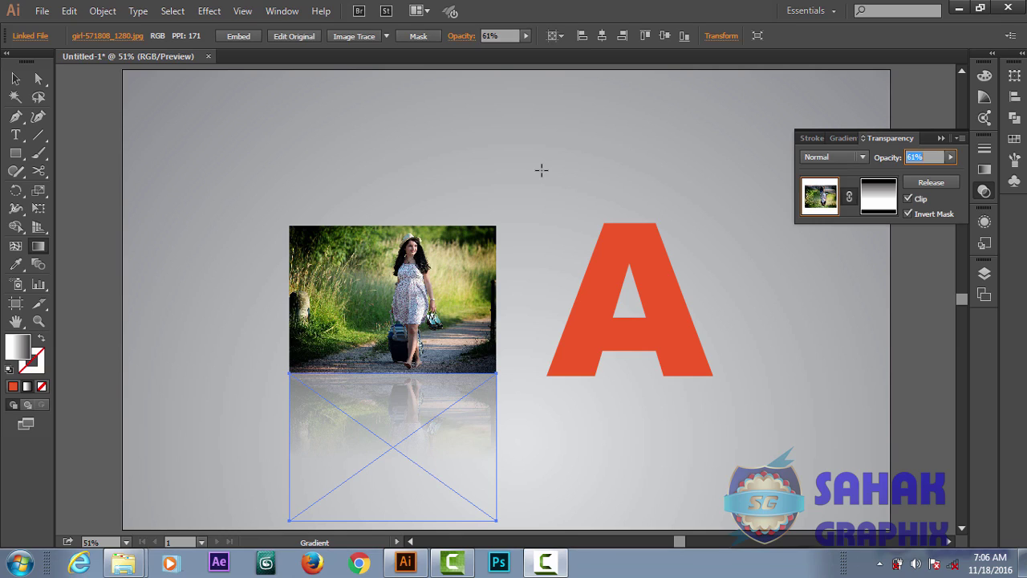
pyautogui.click(624, 186)
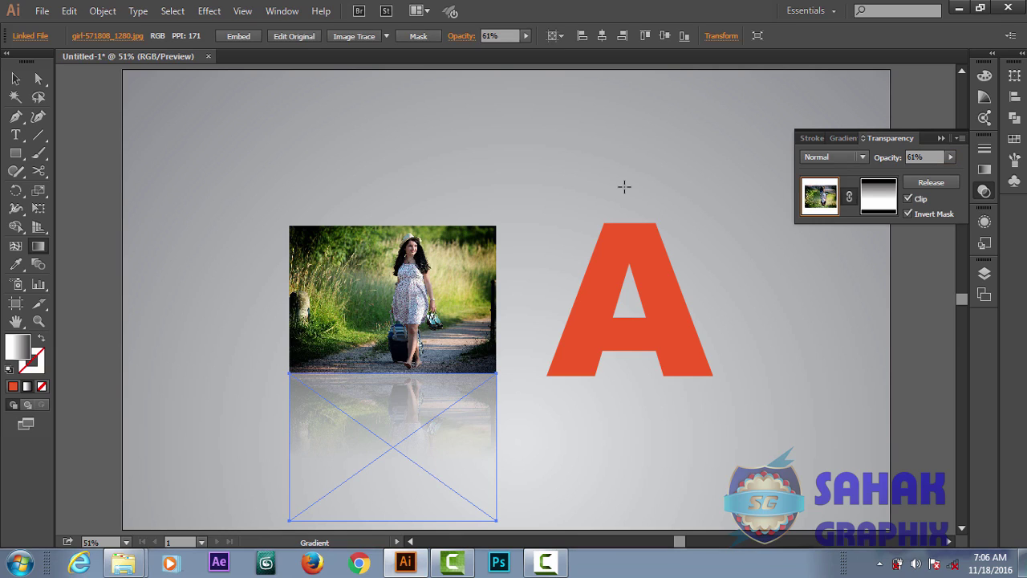
pyautogui.click(16, 78)
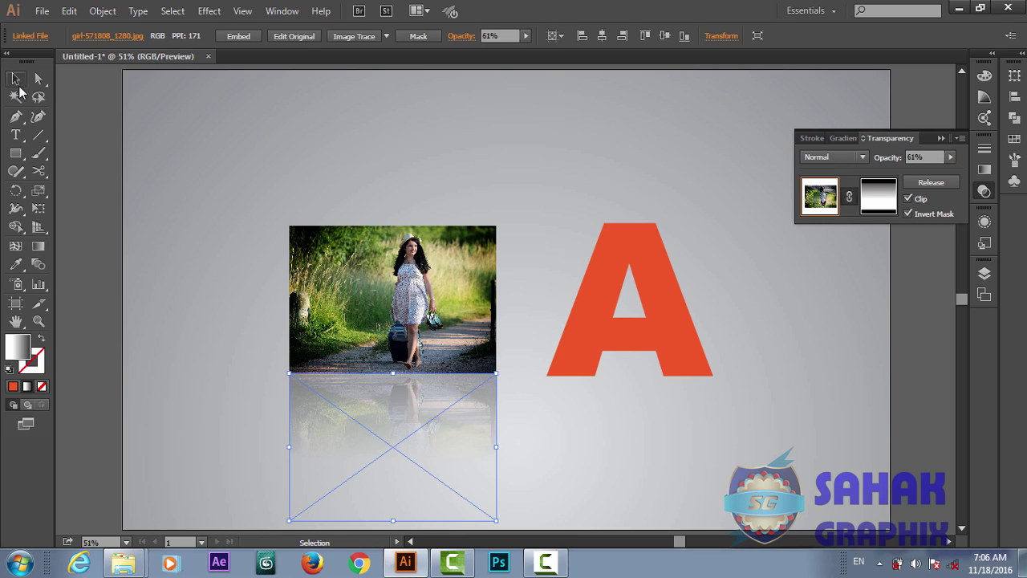
pyautogui.click(429, 134)
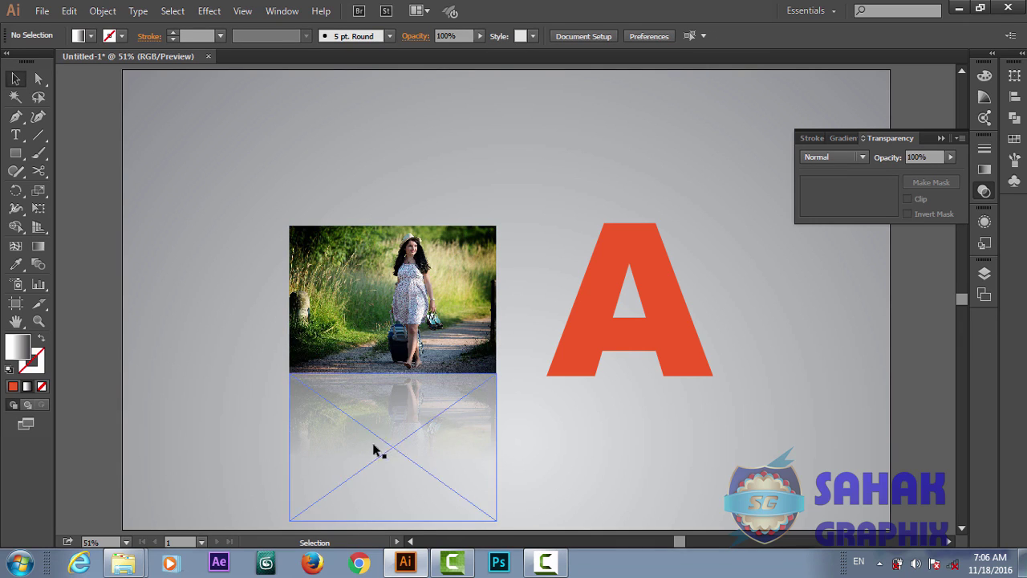
# - Reselect the reflected photo, drop its opacity further to 30%, and deselect it
pyautogui.click(371, 402)
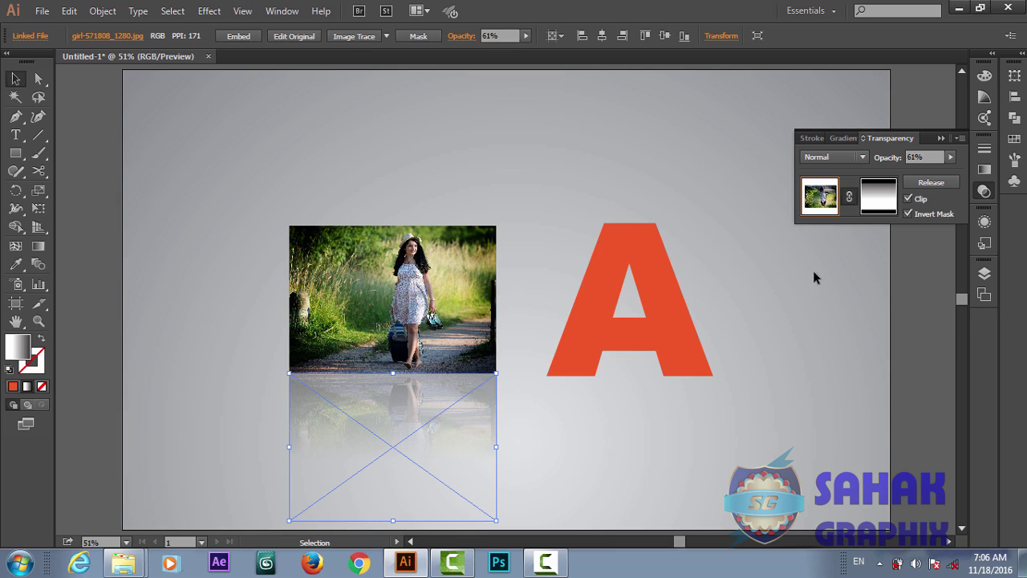
pyautogui.click(950, 157)
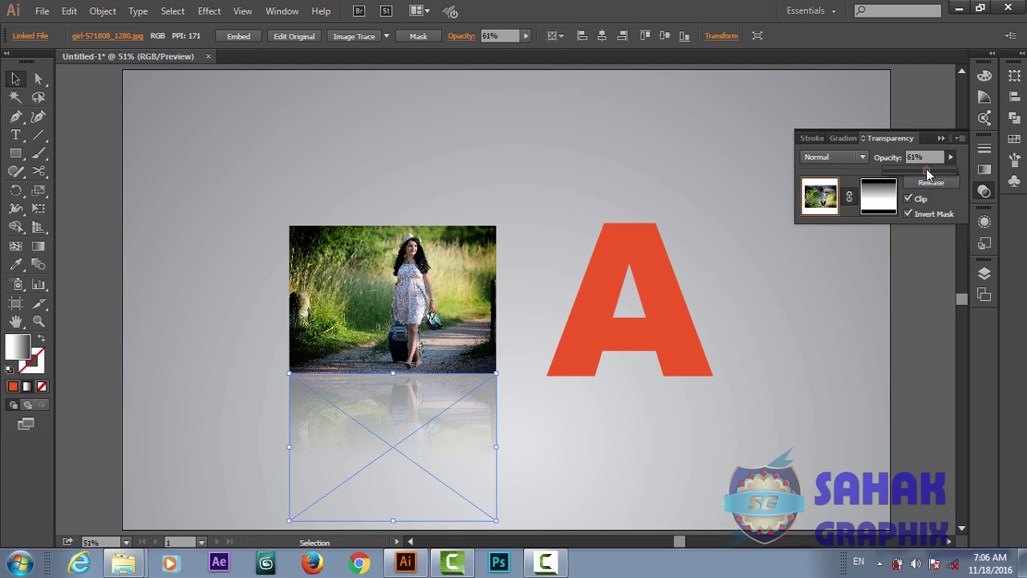
pyautogui.moveTo(927, 174); pyautogui.dragTo(905, 172)
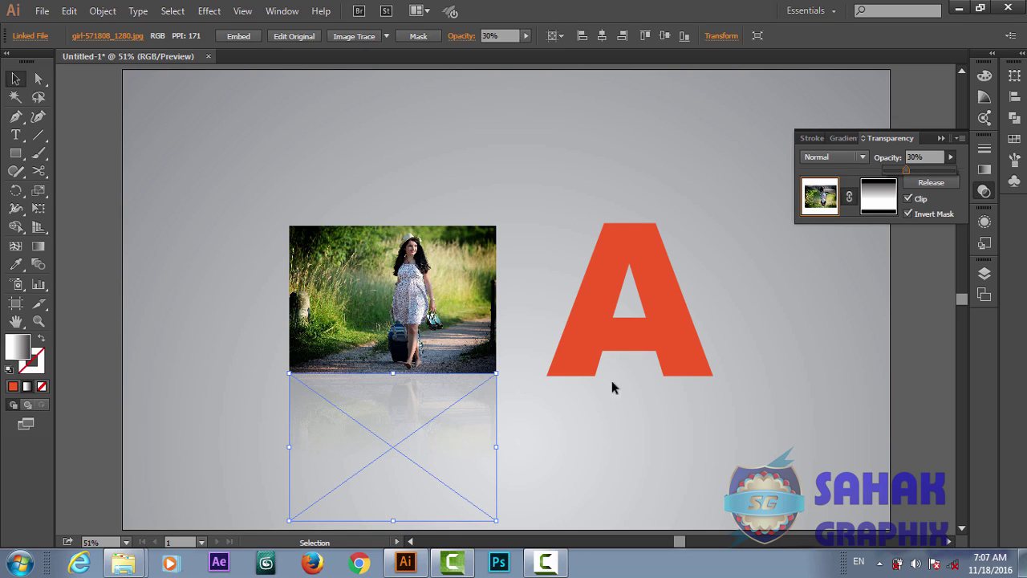
pyautogui.click(579, 407)
pyautogui.click(210, 380)
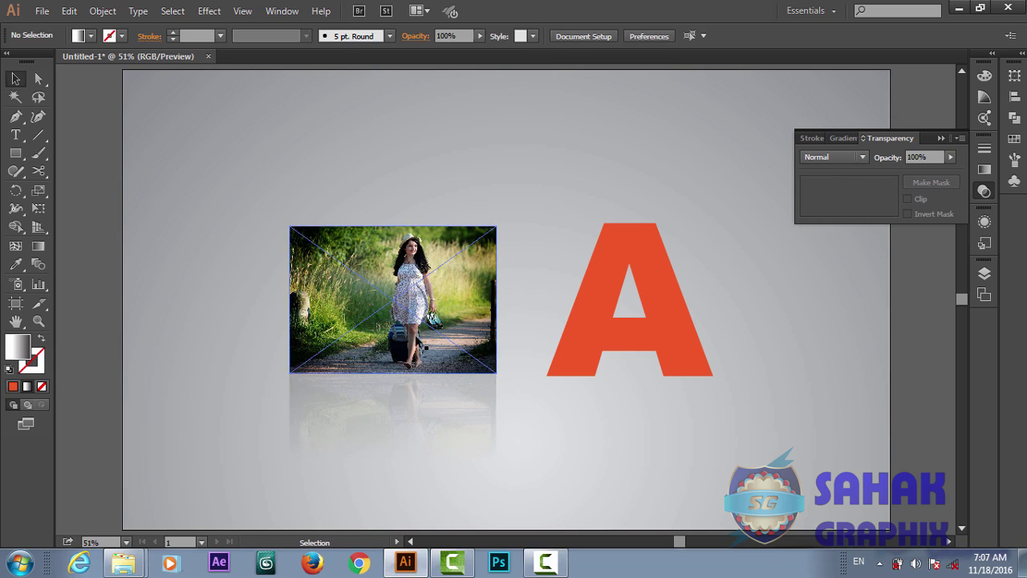
# - Reflect a copy of the red A across the horizontal axis and place it beneath the original
pyautogui.click(683, 341)
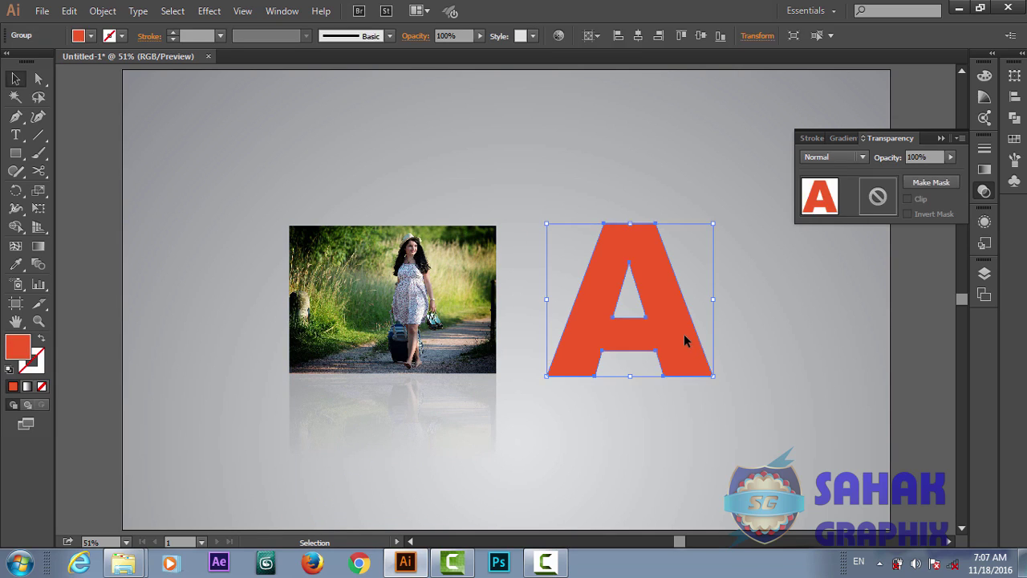
pyautogui.rightClick(684, 340)
pyautogui.moveTo(731, 446)
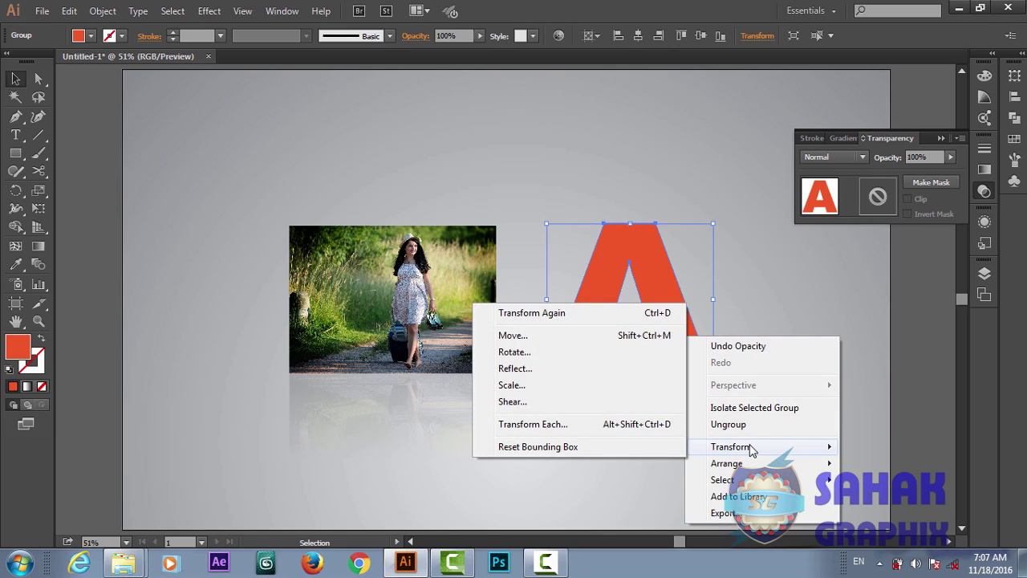
pyautogui.click(513, 368)
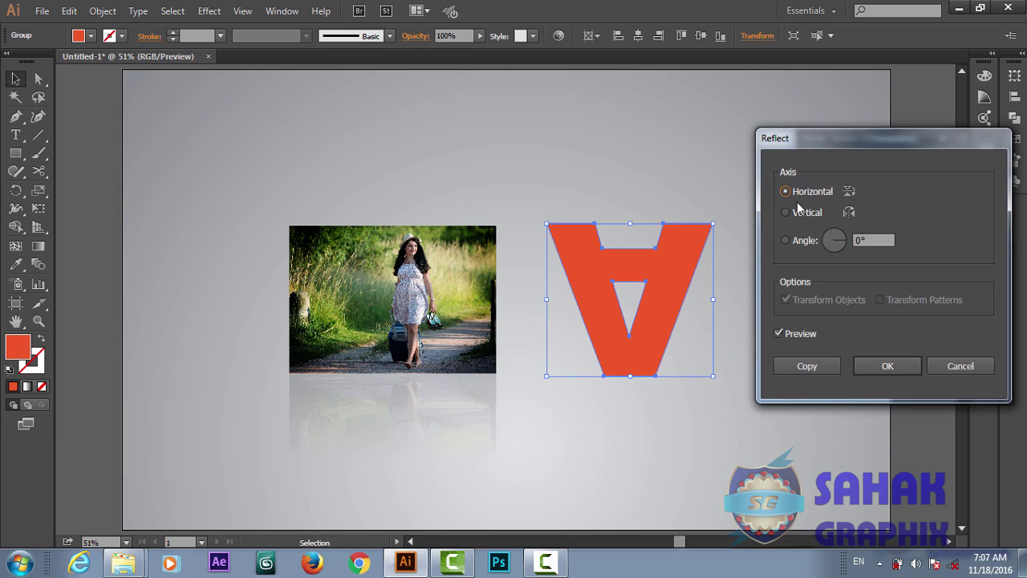
pyautogui.click(795, 373)
pyautogui.moveTo(658, 350)
pyautogui.mouseDown()
pyautogui.moveTo(641, 501)
pyautogui.moveTo(653, 501)
pyautogui.mouseUp()
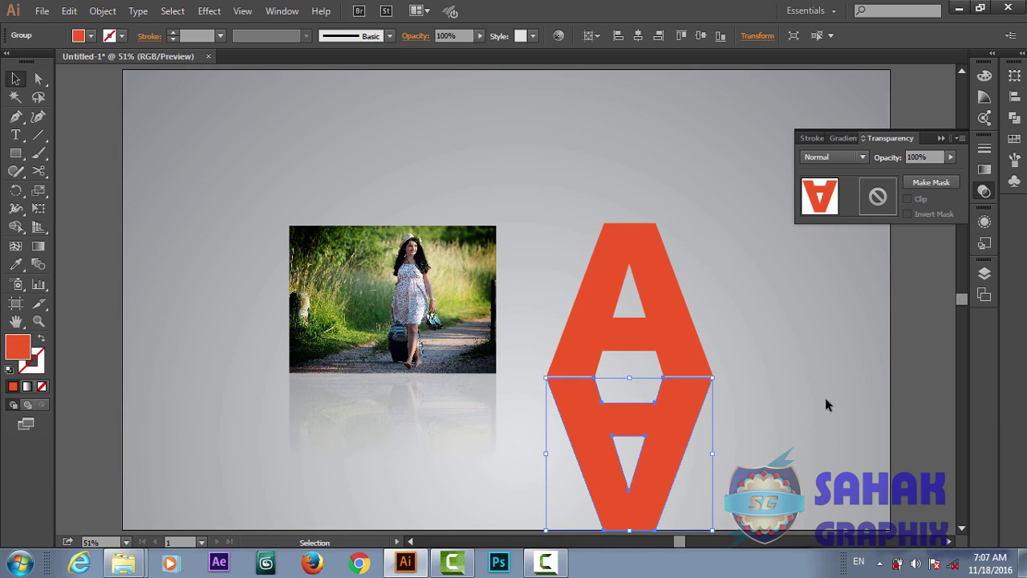
# - Move both A shapes together higher on the artboard
pyautogui.moveTo(757, 350)
pyautogui.mouseDown()
pyautogui.moveTo(631, 436)
pyautogui.moveTo(666, 324)
pyautogui.mouseUp()
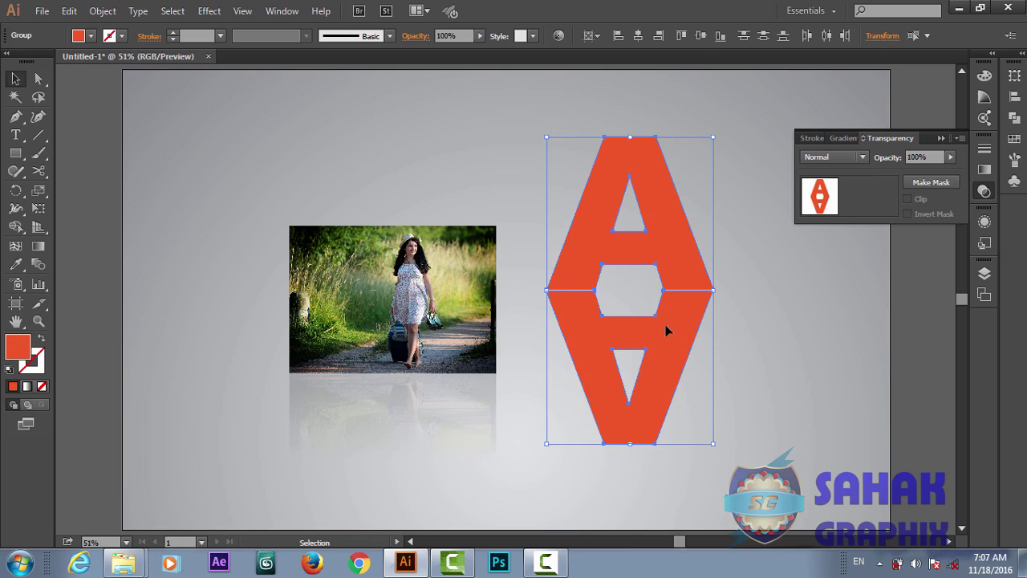
pyautogui.click(777, 349)
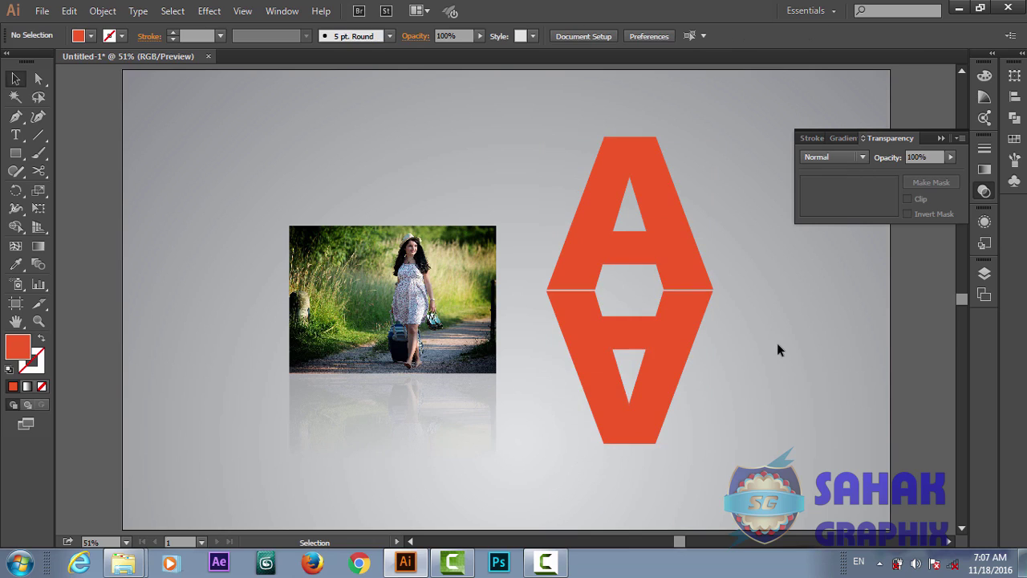
pyautogui.click(17, 154)
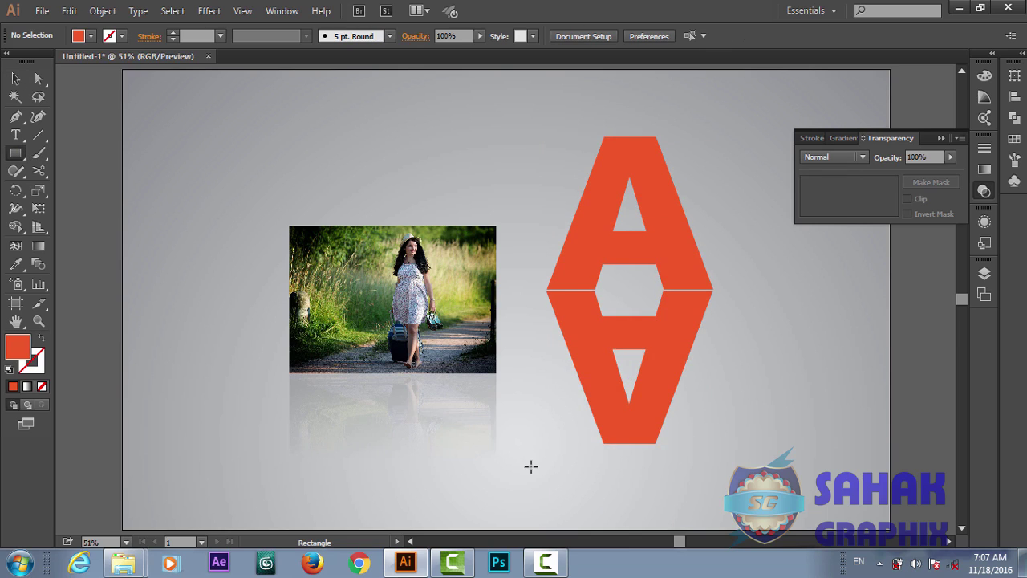
# - Draw a rectangle over the flipped A and fill it with a white-to-black gradient at 90°
pyautogui.moveTo(531, 466)
pyautogui.mouseDown()
pyautogui.moveTo(741, 312)
pyautogui.moveTo(734, 281)
pyautogui.mouseUp()
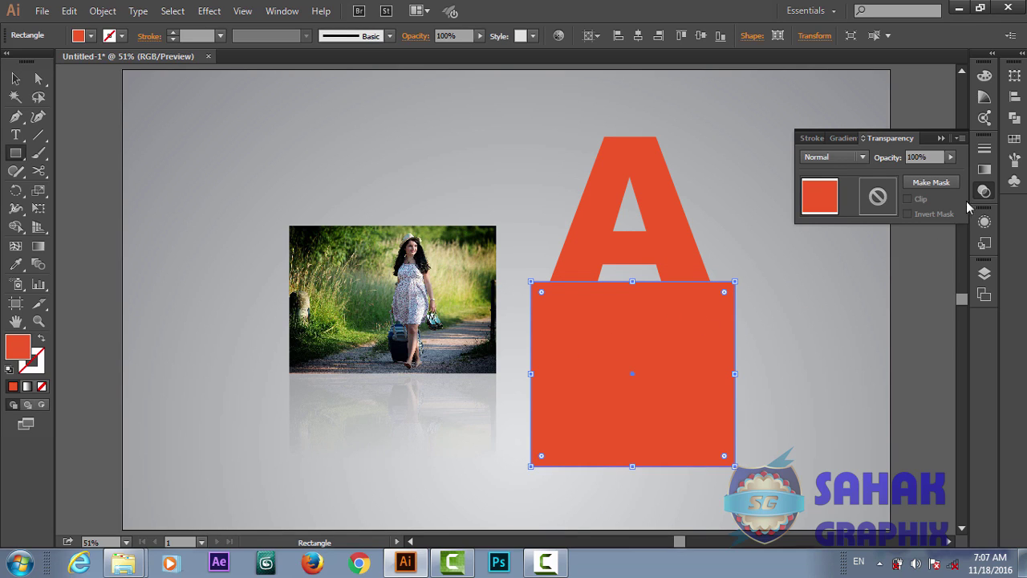
pyautogui.click(984, 170)
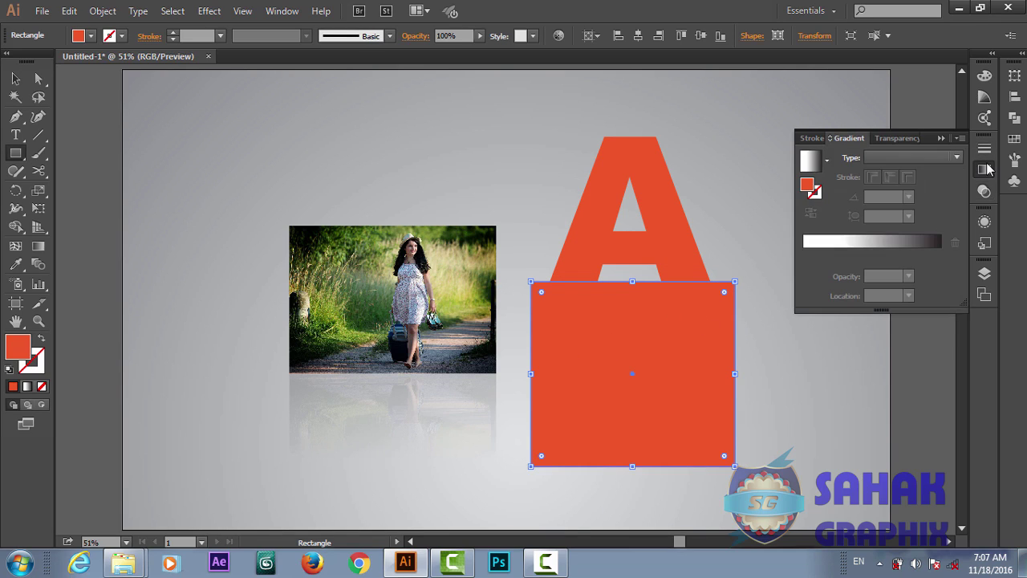
pyautogui.click(811, 161)
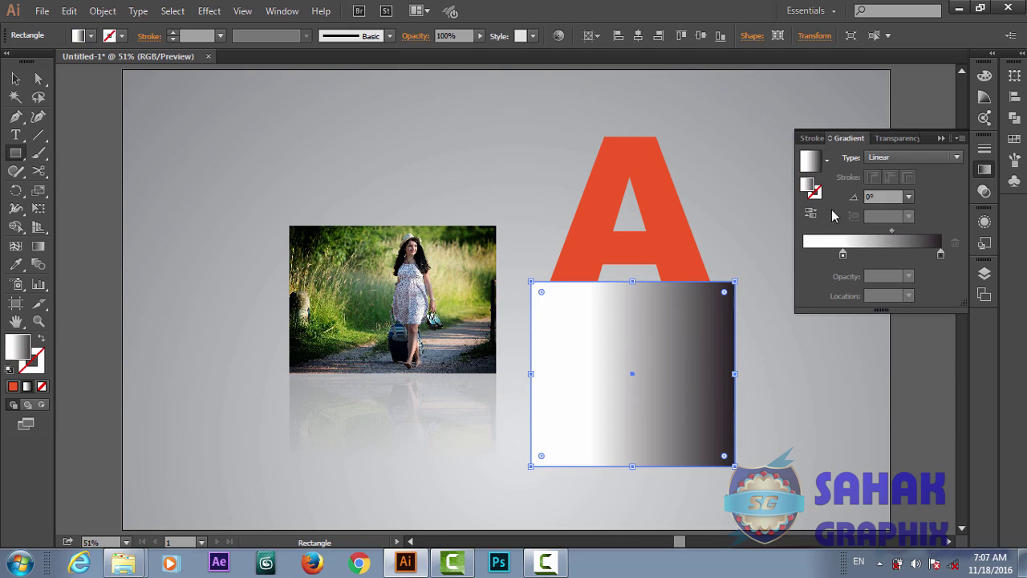
pyautogui.click(880, 199)
pyautogui.click(866, 334)
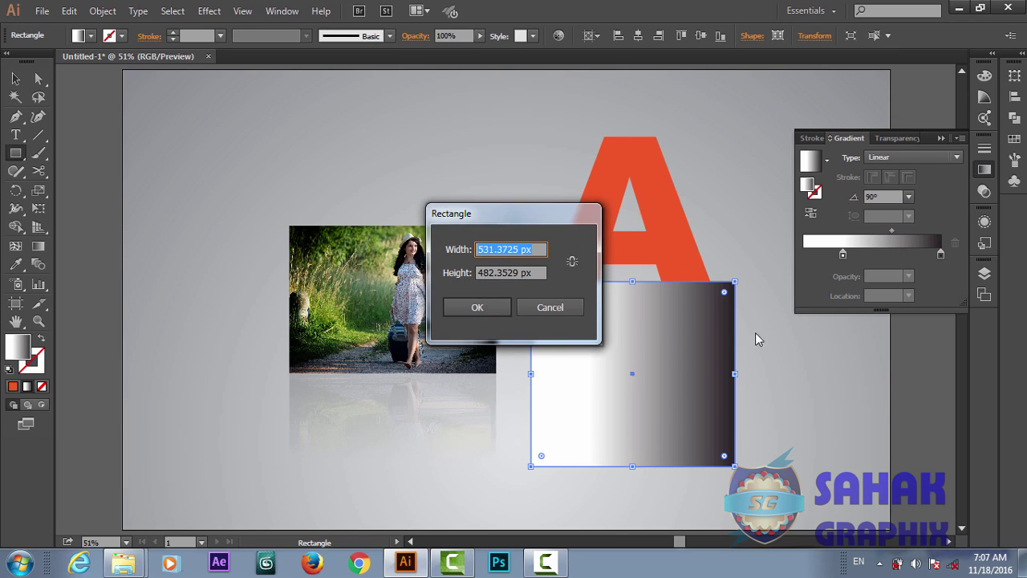
# - Dismiss the stray Rectangle dialog and select the gradient rectangle with the reflected A
pyautogui.click(534, 305)
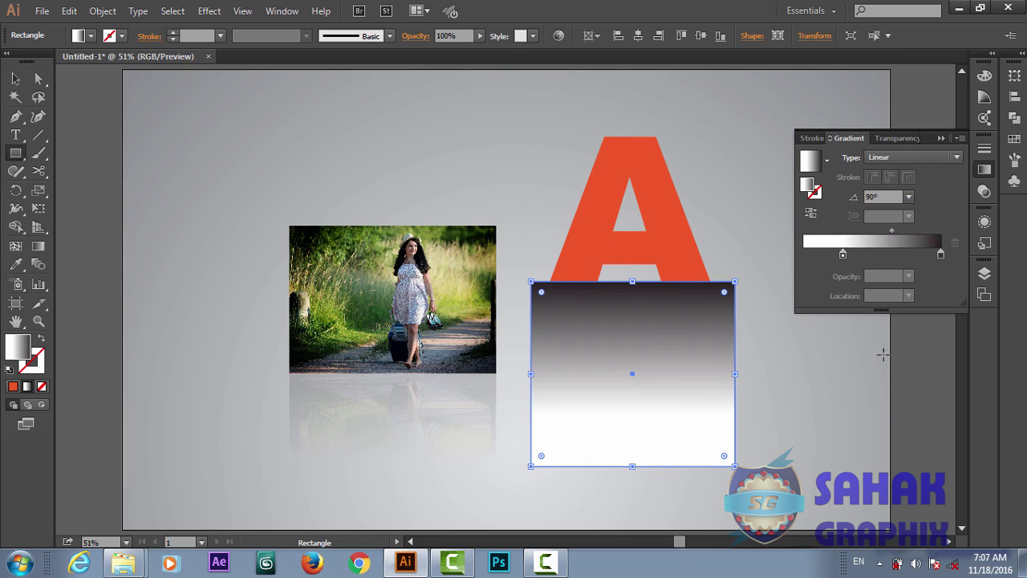
pyautogui.press('v')
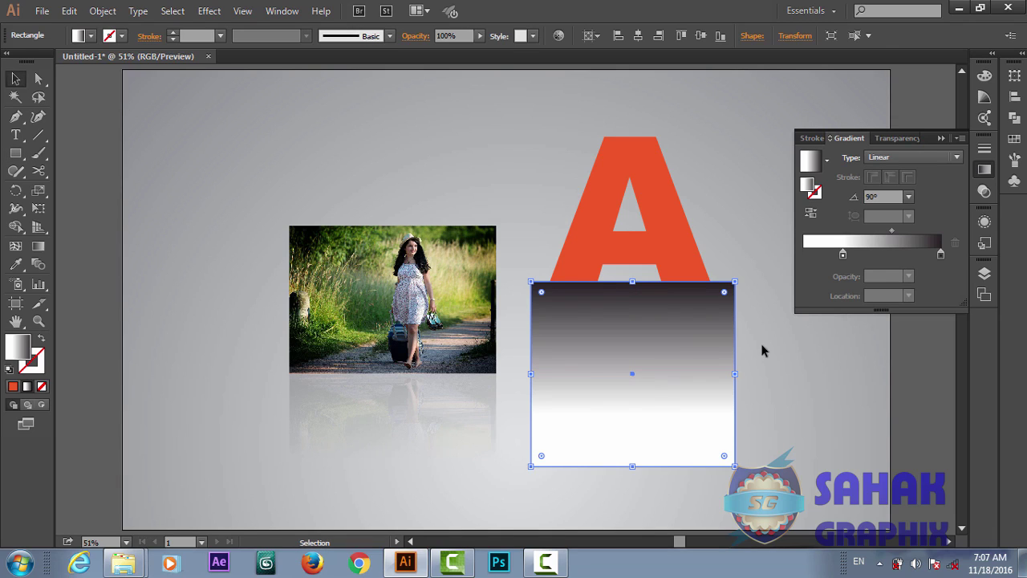
pyautogui.moveTo(763, 351); pyautogui.dragTo(633, 402)
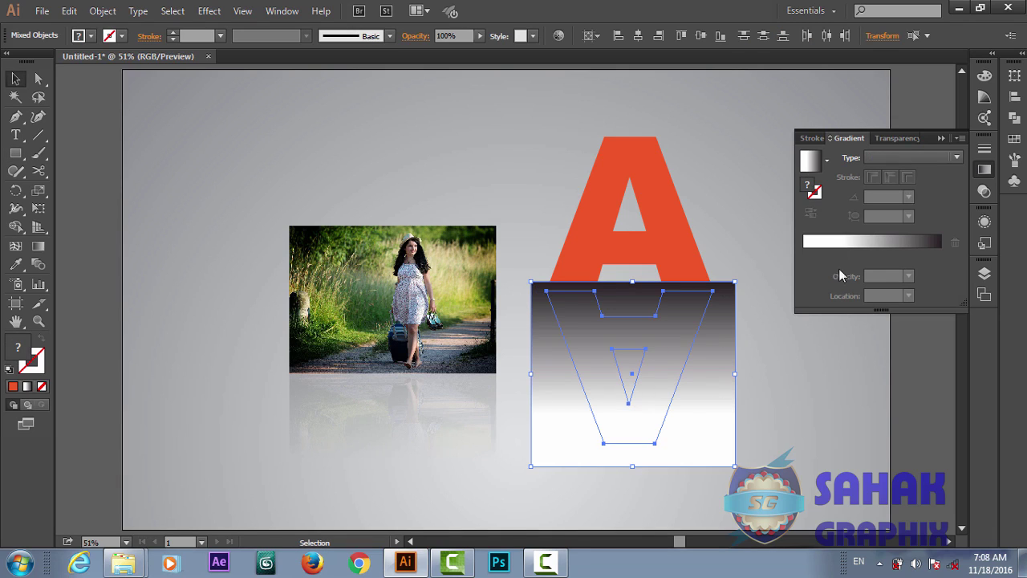
# - Make an opacity mask from the rectangle with Invert Mask and Clip enabled
pyautogui.click(985, 192)
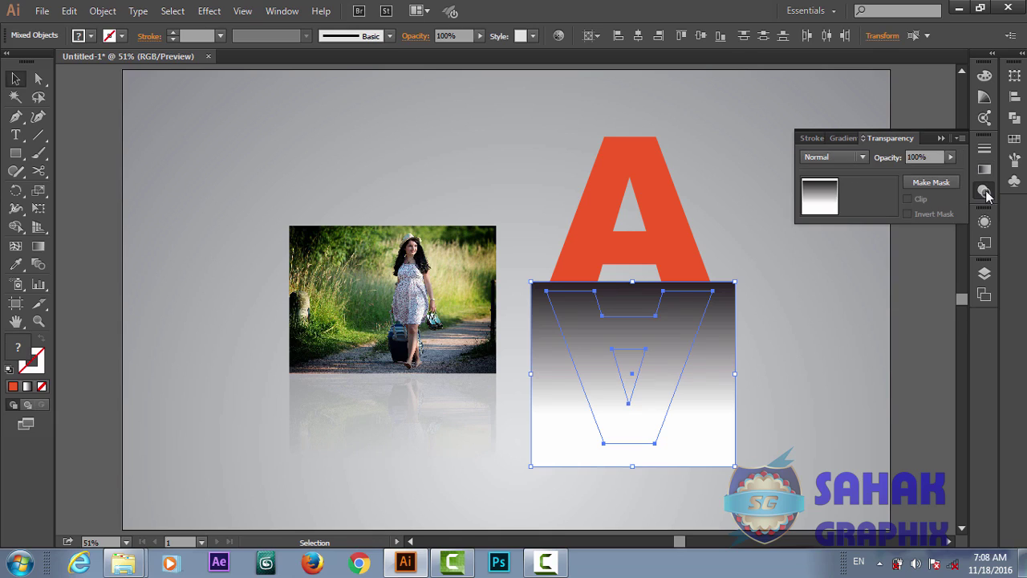
pyautogui.click(921, 188)
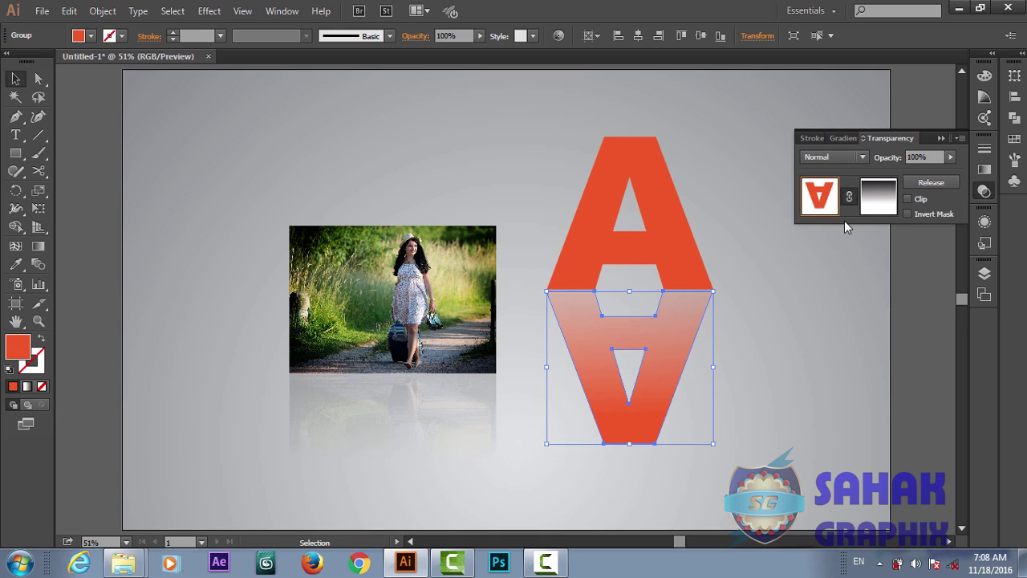
pyautogui.click(908, 213)
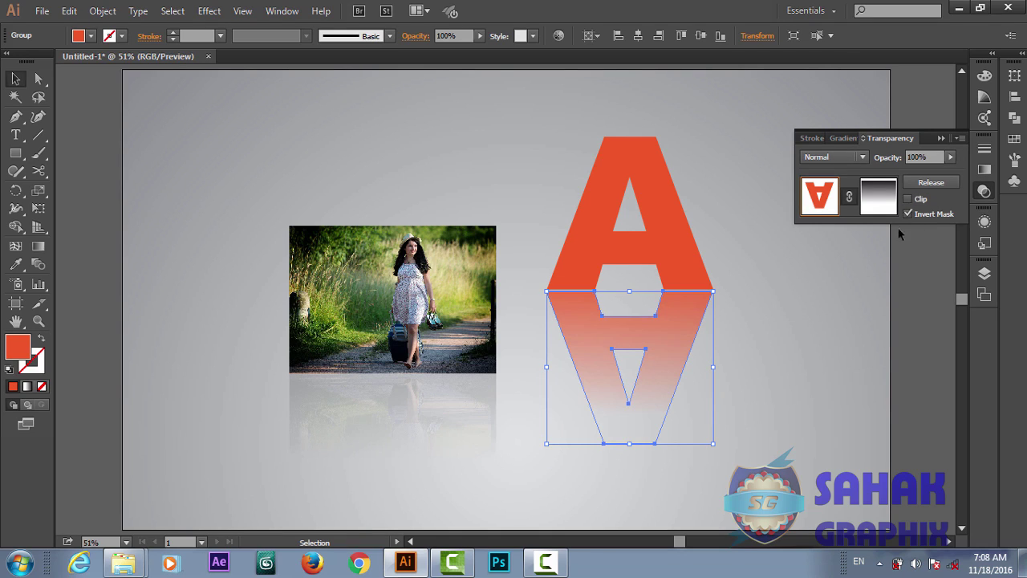
pyautogui.click(909, 199)
pyautogui.click(44, 246)
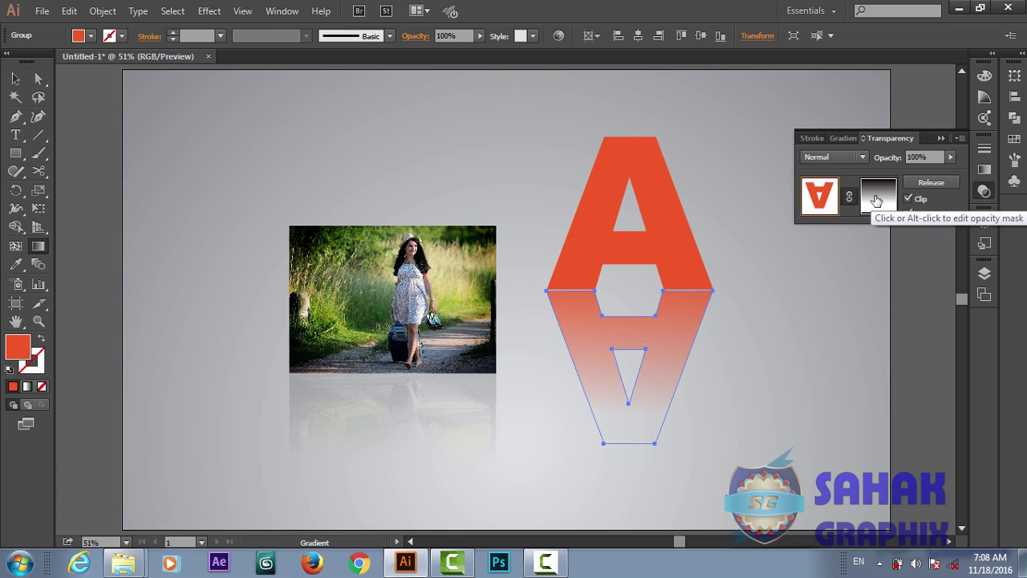
# - Adjust the mask gradient's stops and midpoint so the A's reflection fades just below the letter
pyautogui.click(875, 213)
pyautogui.moveTo(632, 373)
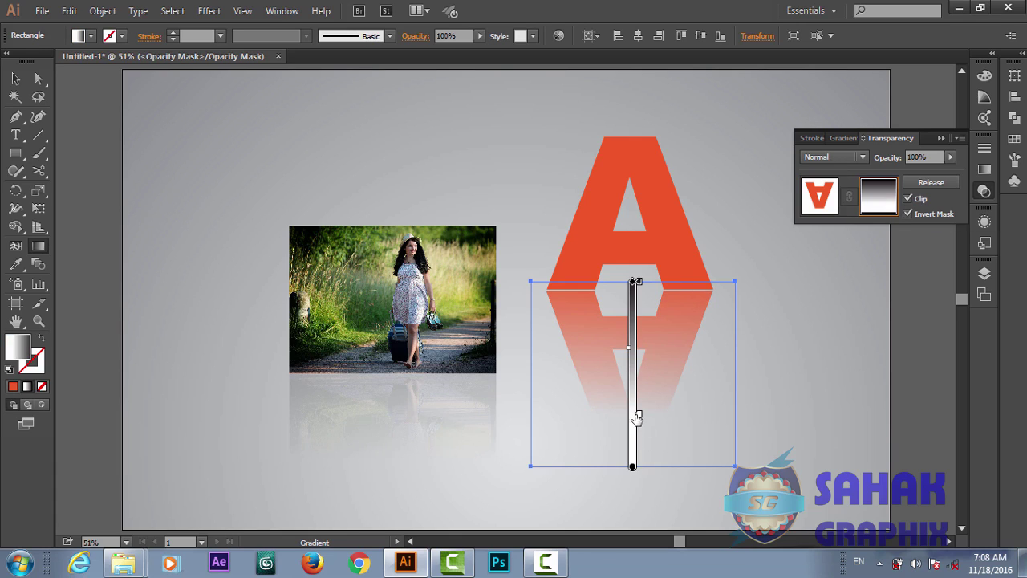
pyautogui.click(640, 391)
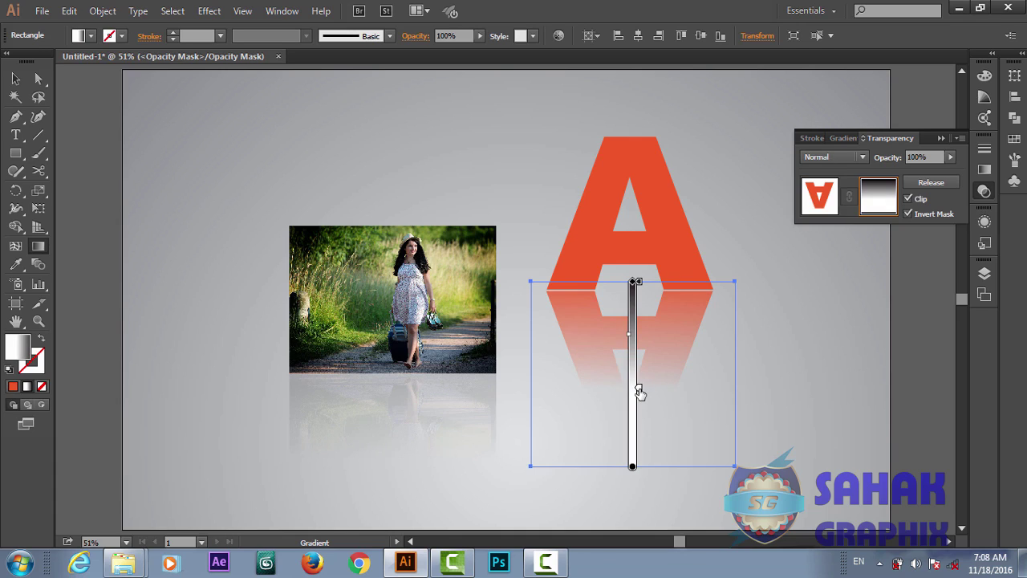
pyautogui.moveTo(640, 391)
pyautogui.mouseDown()
pyautogui.moveTo(637, 412)
pyautogui.moveTo(633, 339)
pyautogui.moveTo(633, 359)
pyautogui.mouseUp()
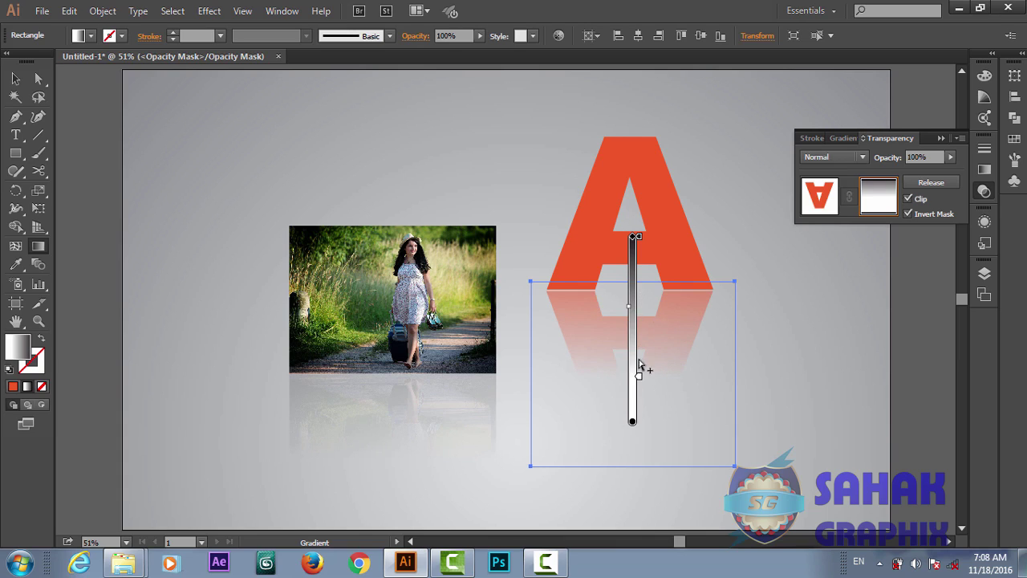
pyautogui.moveTo(639, 382); pyautogui.dragTo(639, 393)
pyautogui.moveTo(640, 392); pyautogui.dragTo(639, 380)
pyautogui.moveTo(630, 313); pyautogui.dragTo(630, 292)
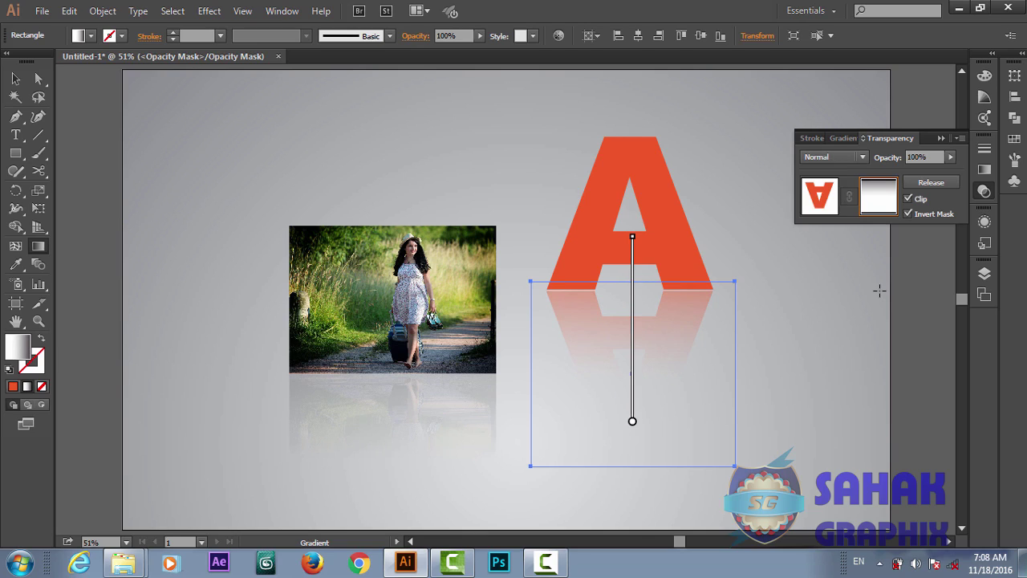
# - Switch back to the A artwork, set its opacity to 44%, and deselect
pyautogui.press('v')
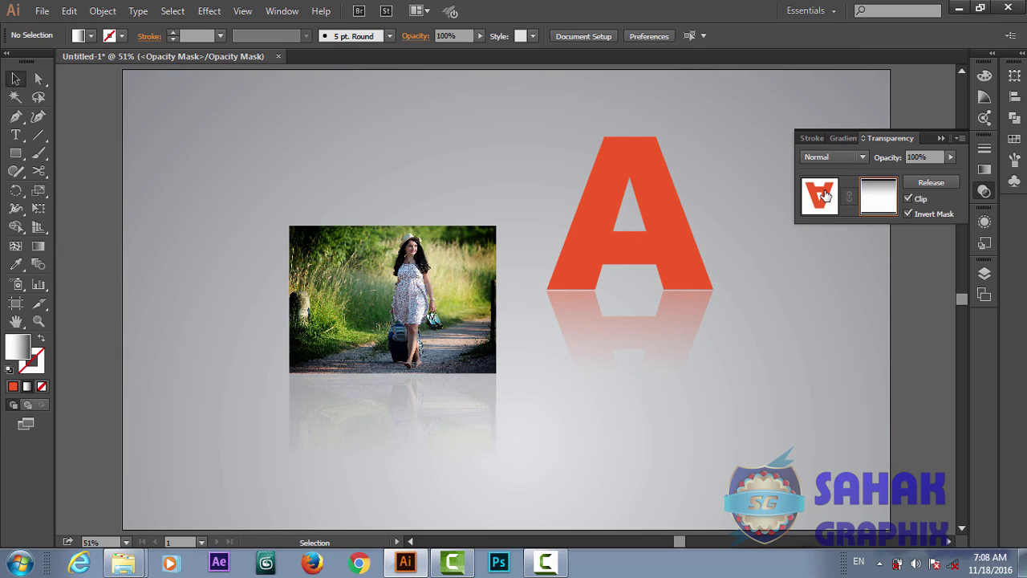
pyautogui.click(828, 193)
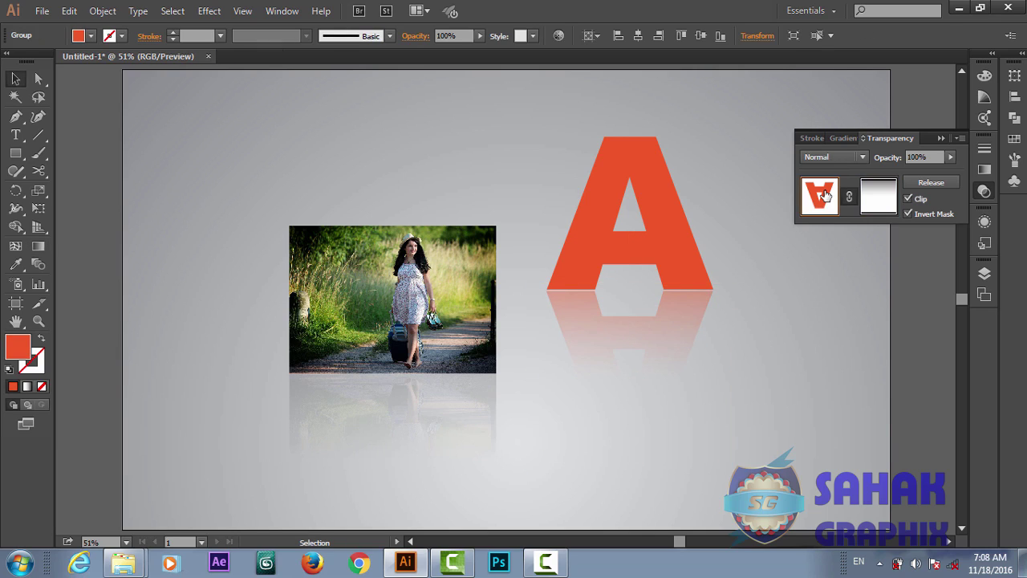
pyautogui.click(951, 158)
pyautogui.moveTo(954, 171); pyautogui.dragTo(914, 171)
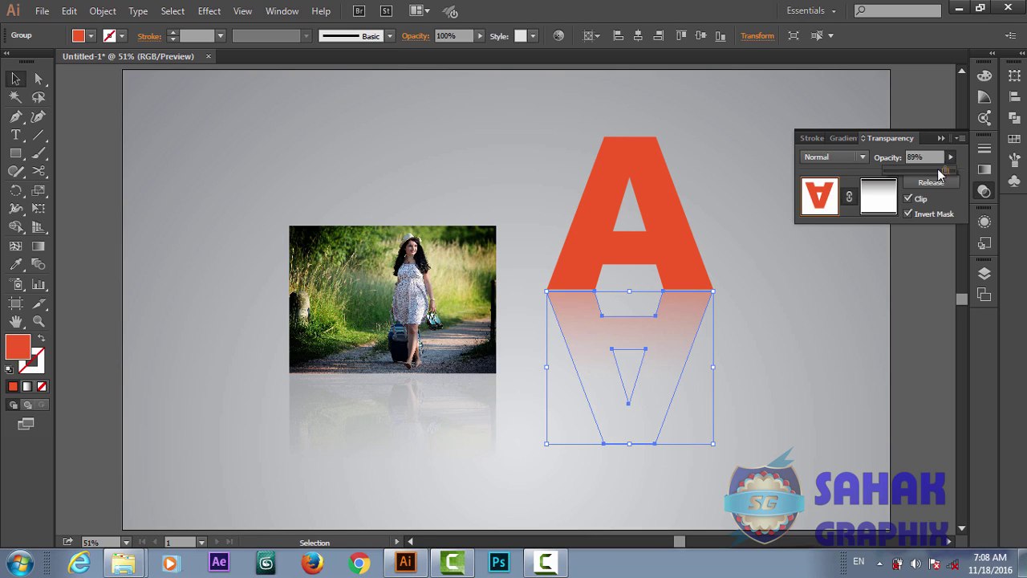
pyautogui.press('Return')
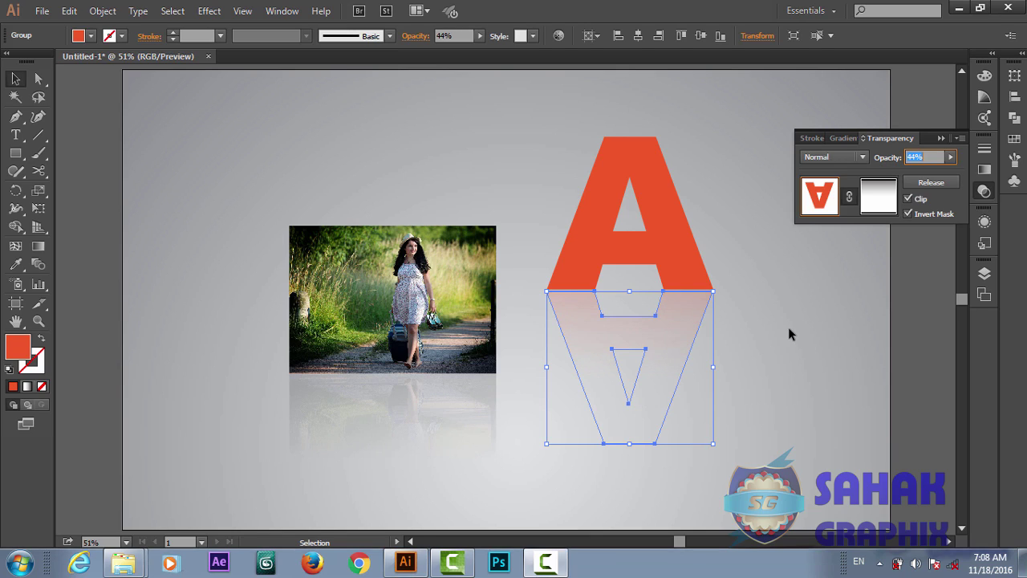
pyautogui.click(788, 334)
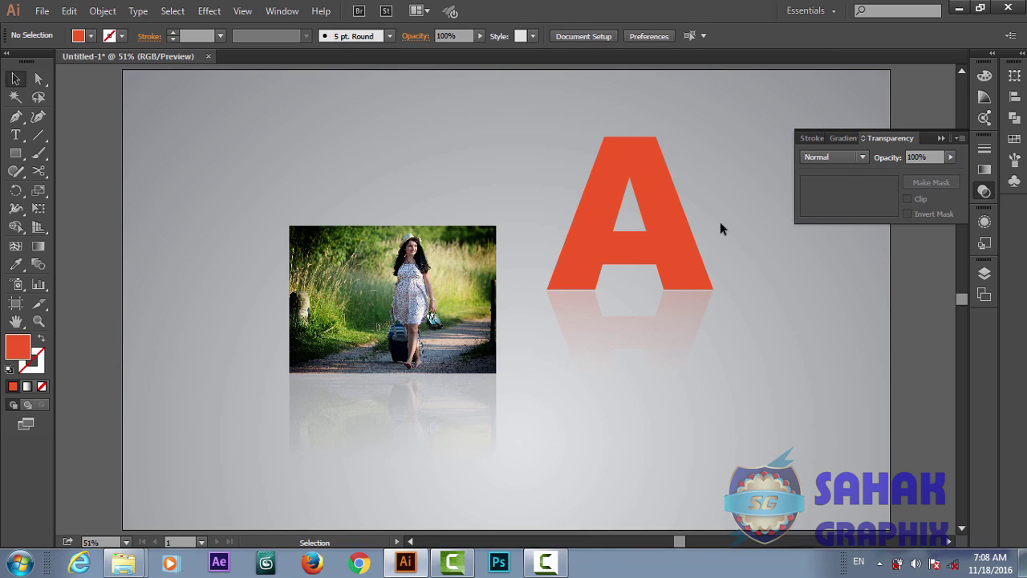
# - Drag the red A and its reflection down so the letter's base meets the photo's bottom edge
pyautogui.click(657, 410)
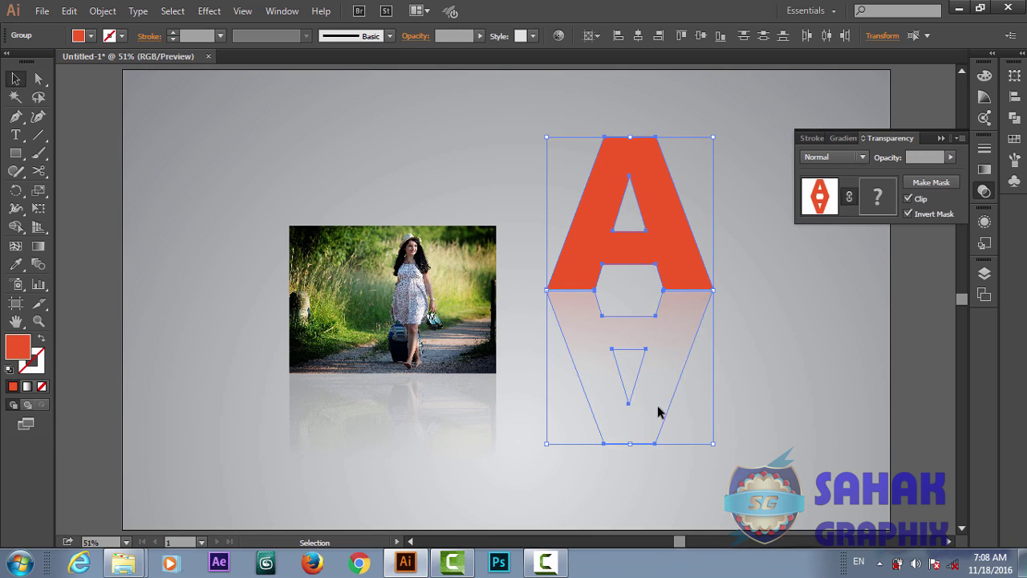
pyautogui.moveTo(691, 300); pyautogui.dragTo(687, 358)
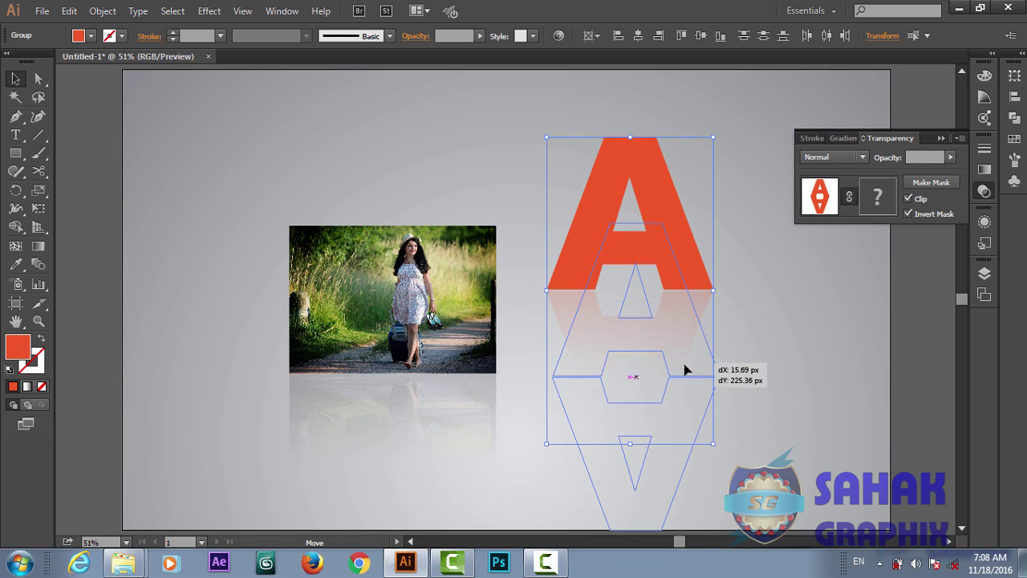
pyautogui.click(791, 361)
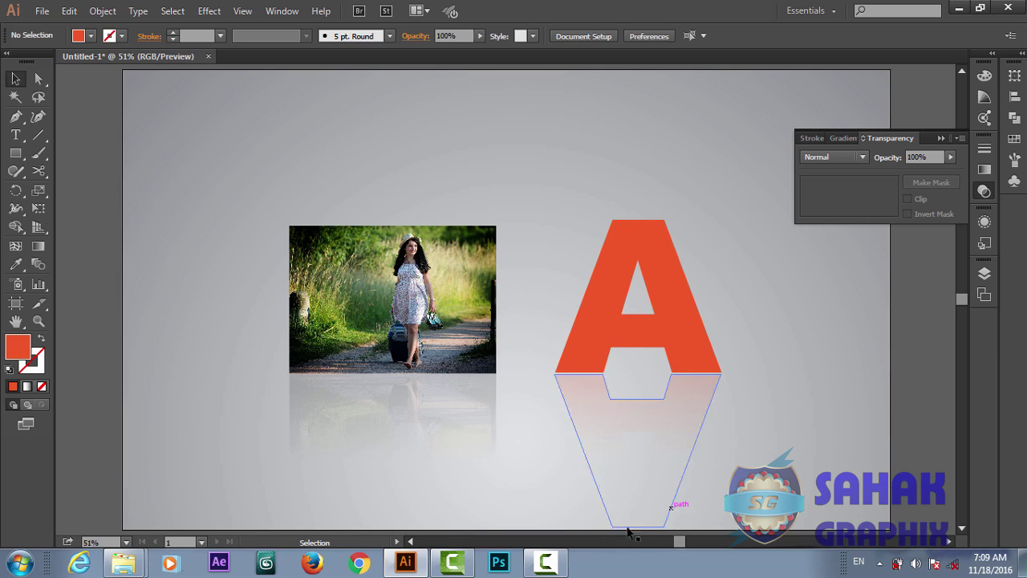
pyautogui.click(548, 563)
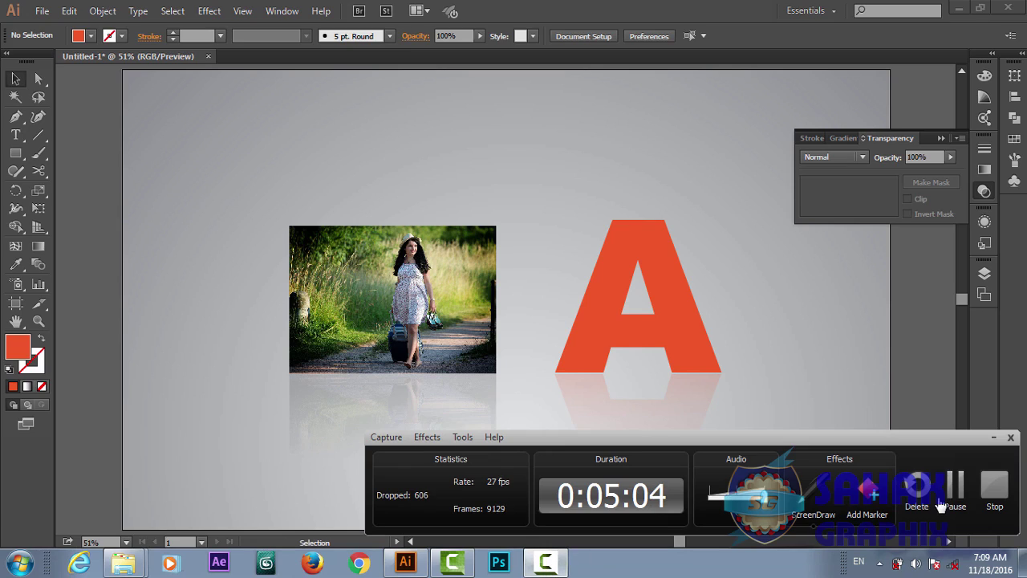